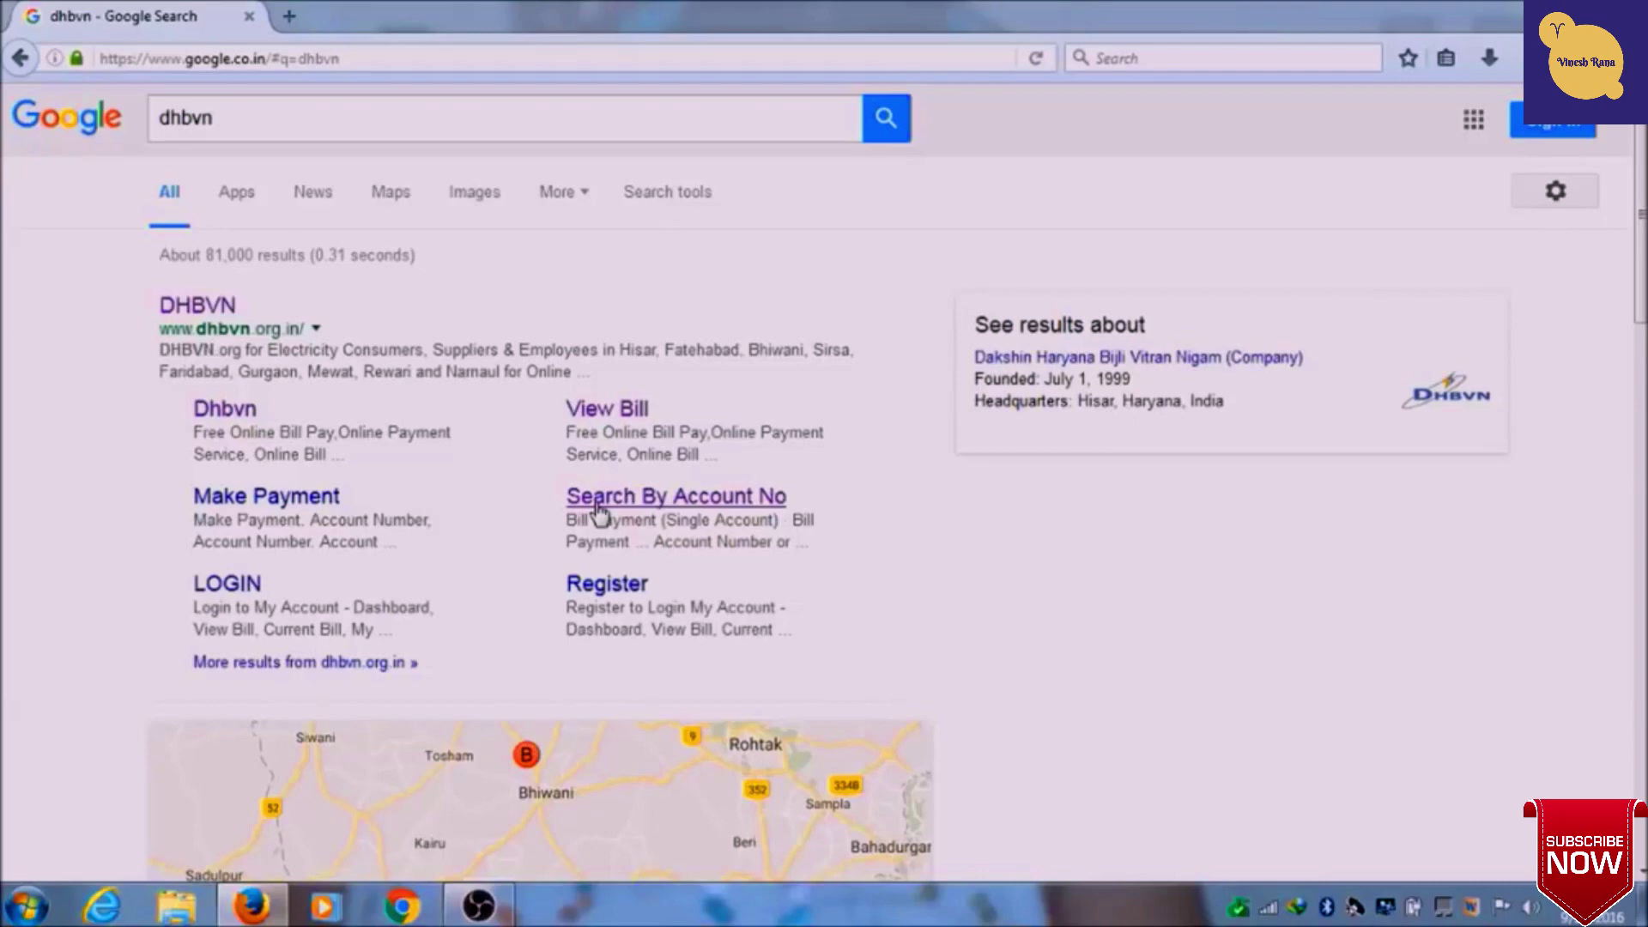
- Open the DHBVN site from the search results and go to My Account > Register
left_click(210, 310)
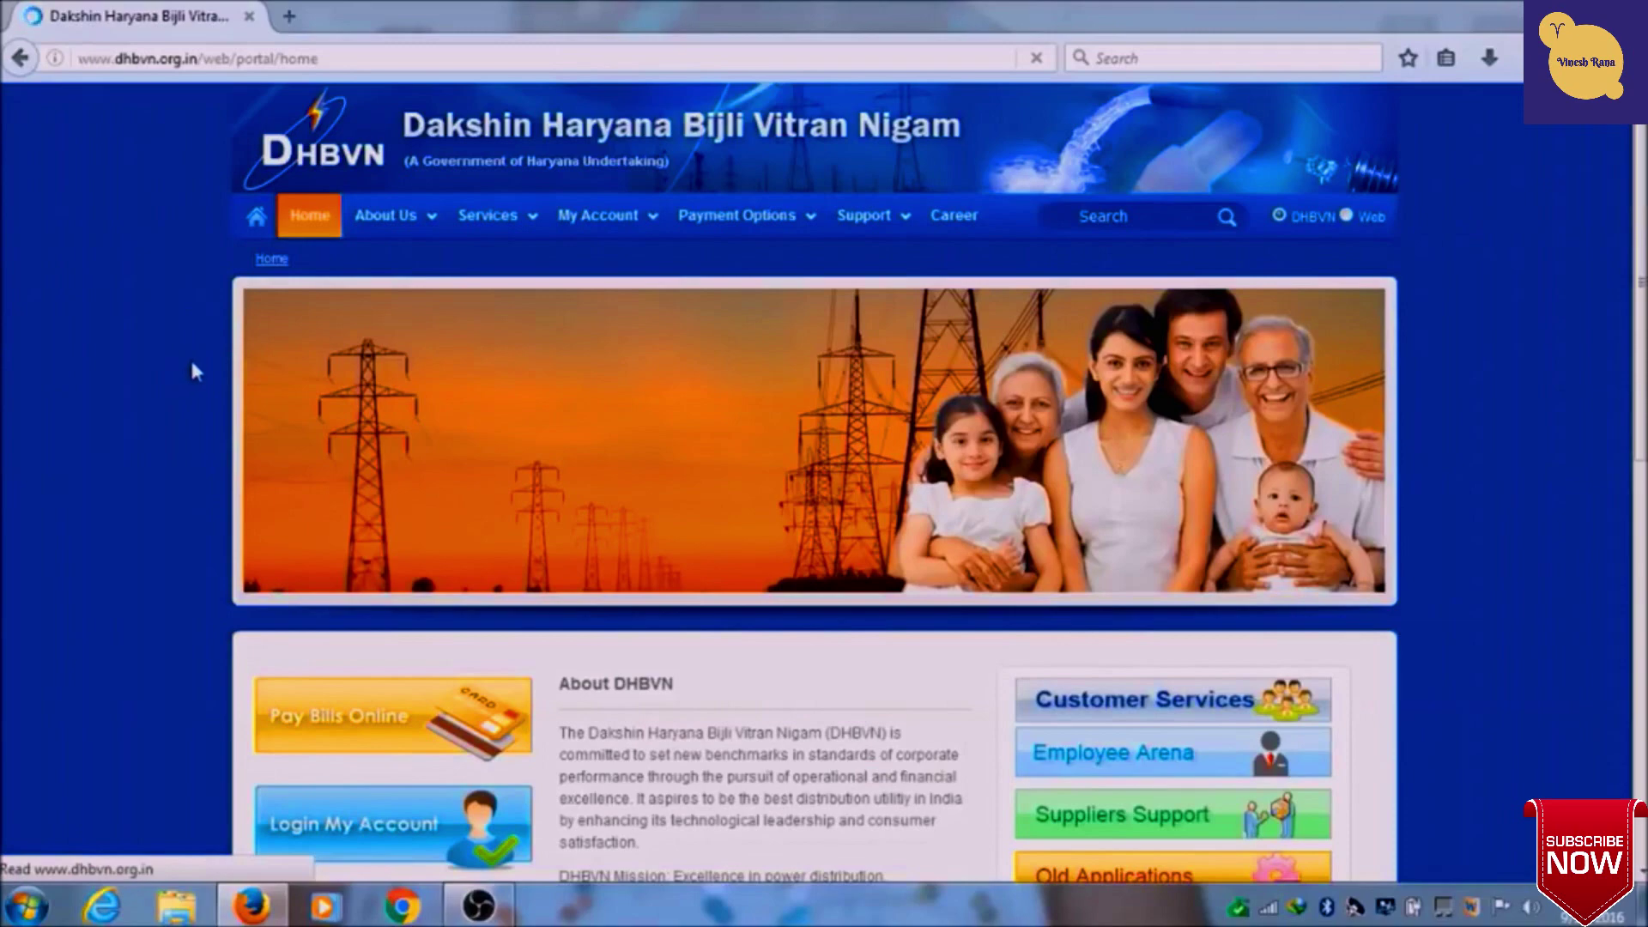
mouse_move(623, 230)
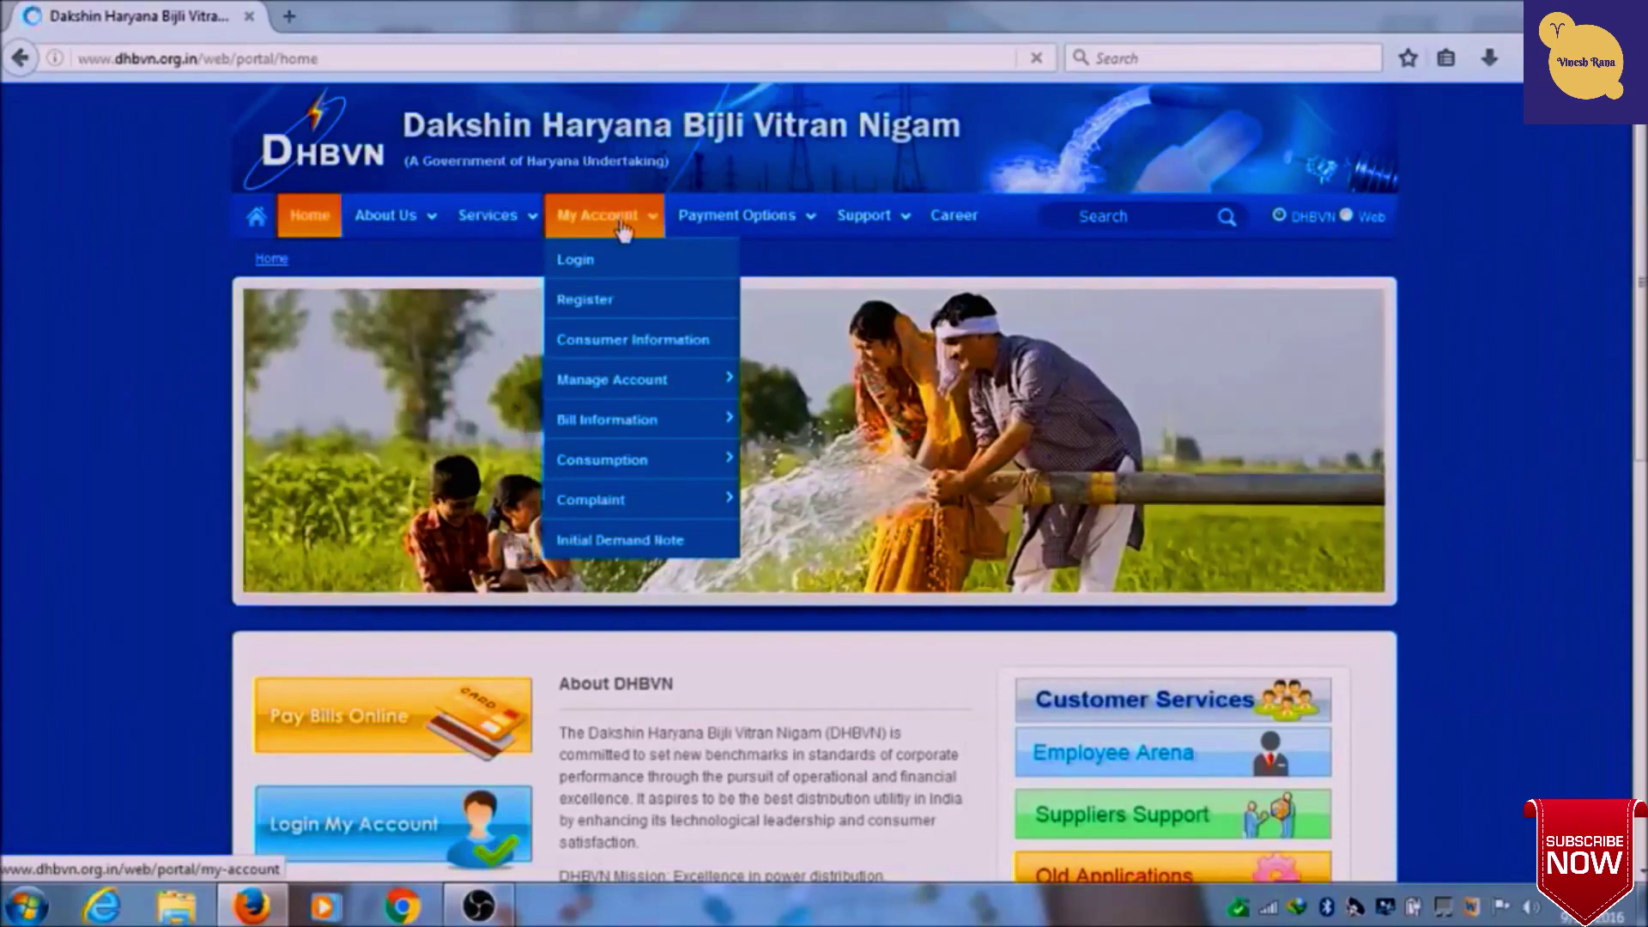
left_click(591, 309)
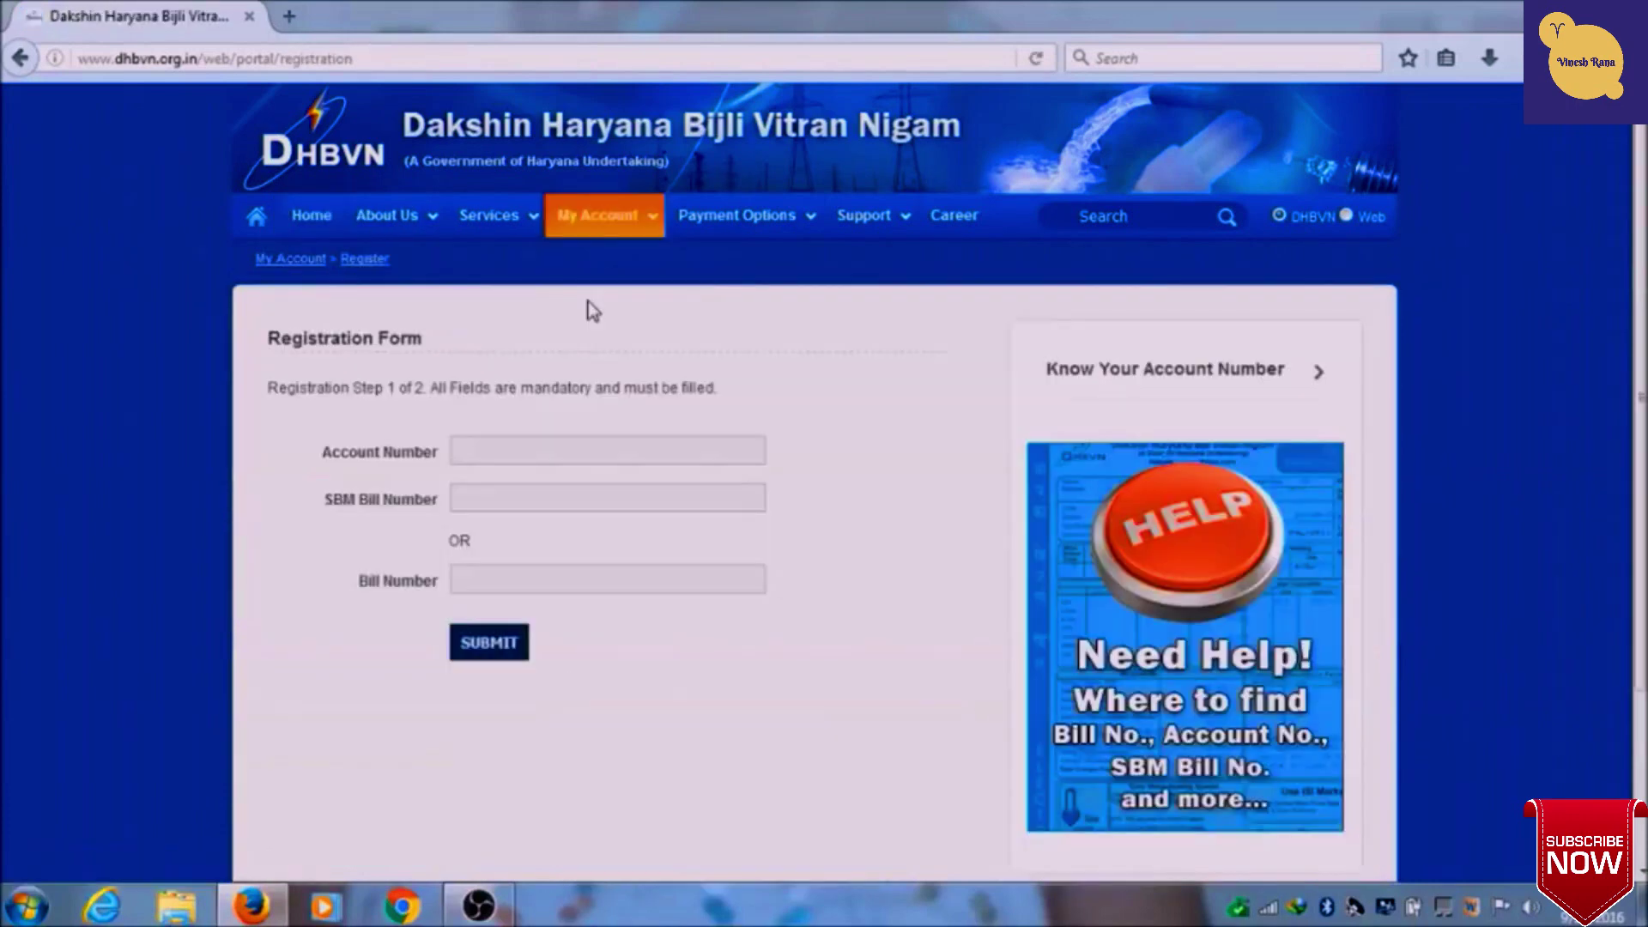
- Enter the consumer's account number and bill number, then submit registration step 1
left_click(558, 451)
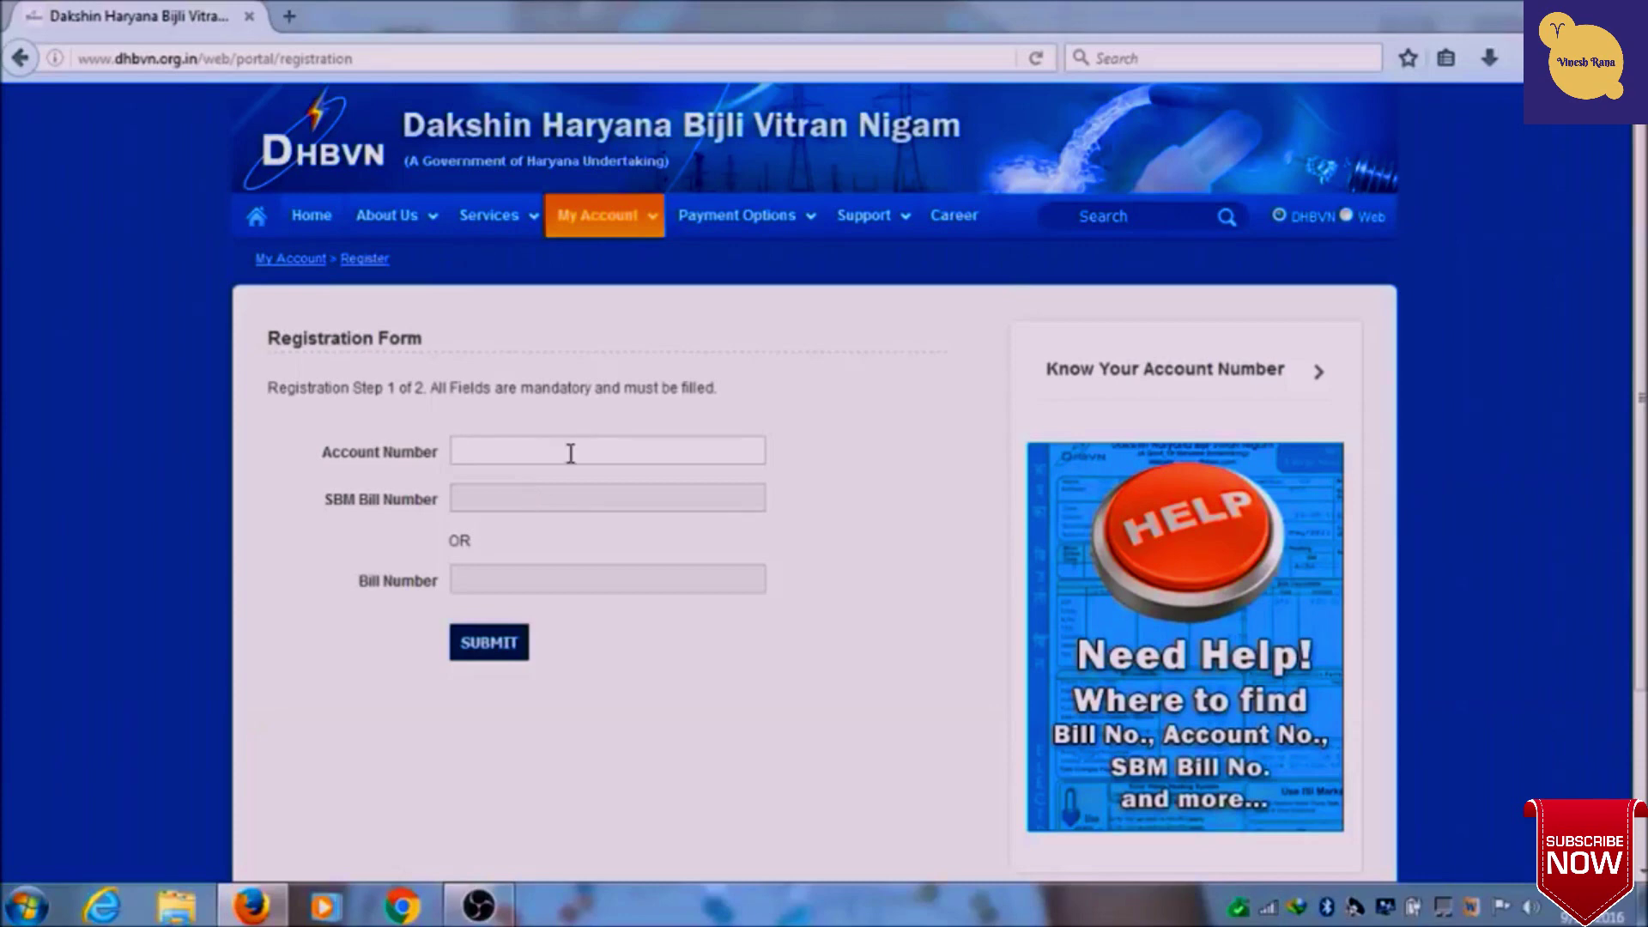
left_click(523, 584)
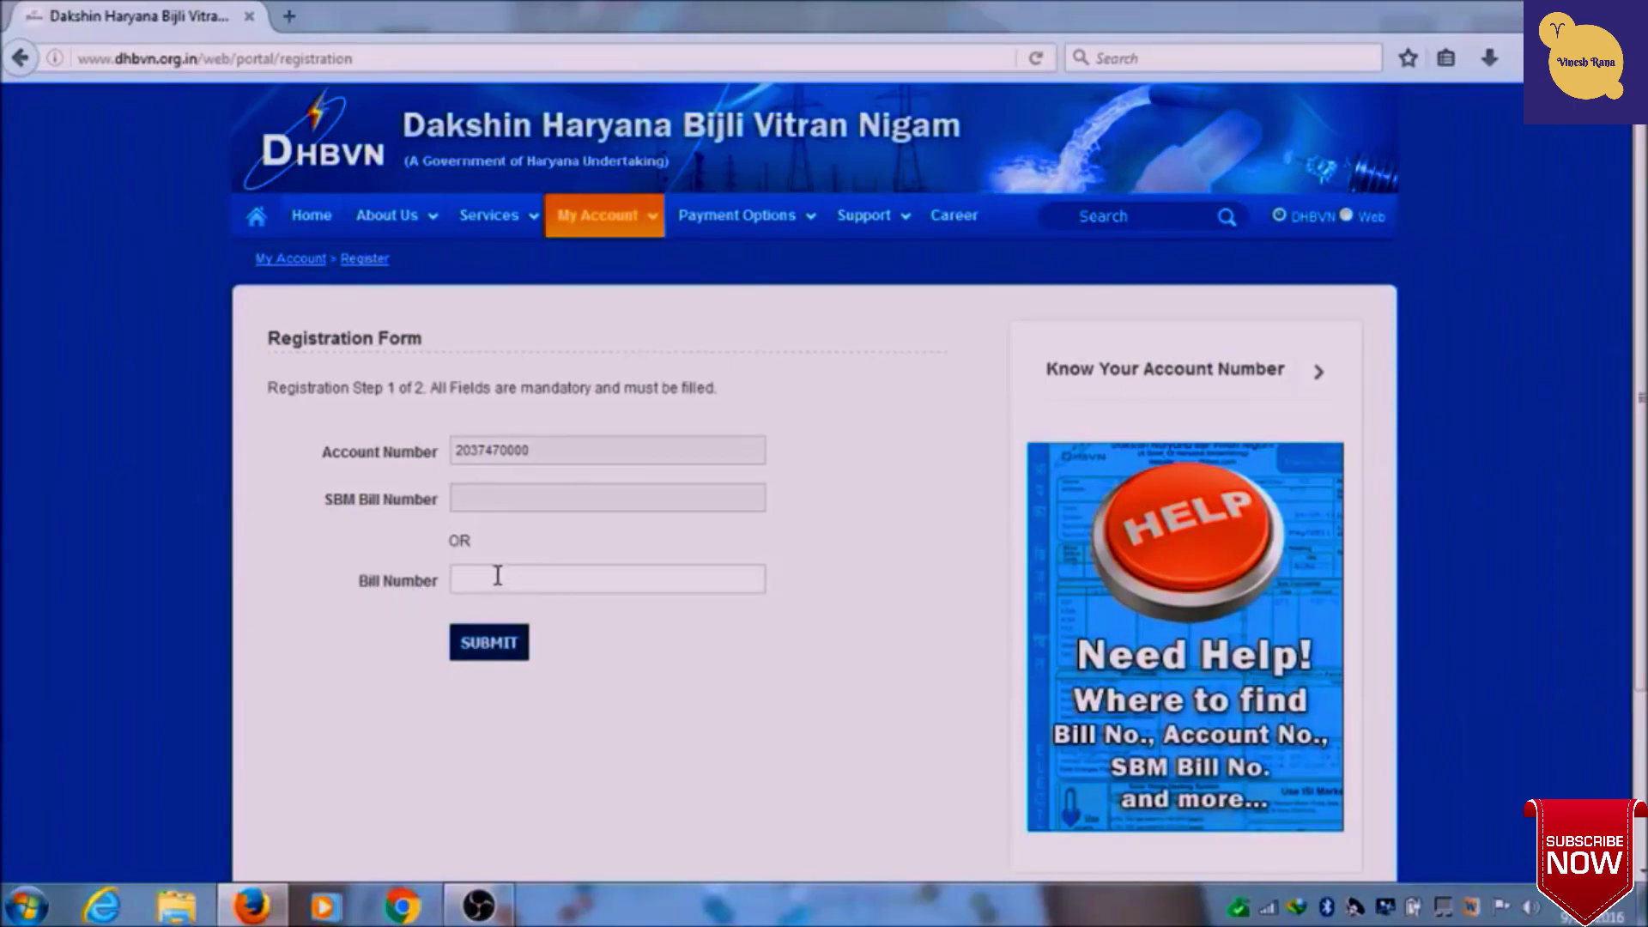
left_click(506, 652)
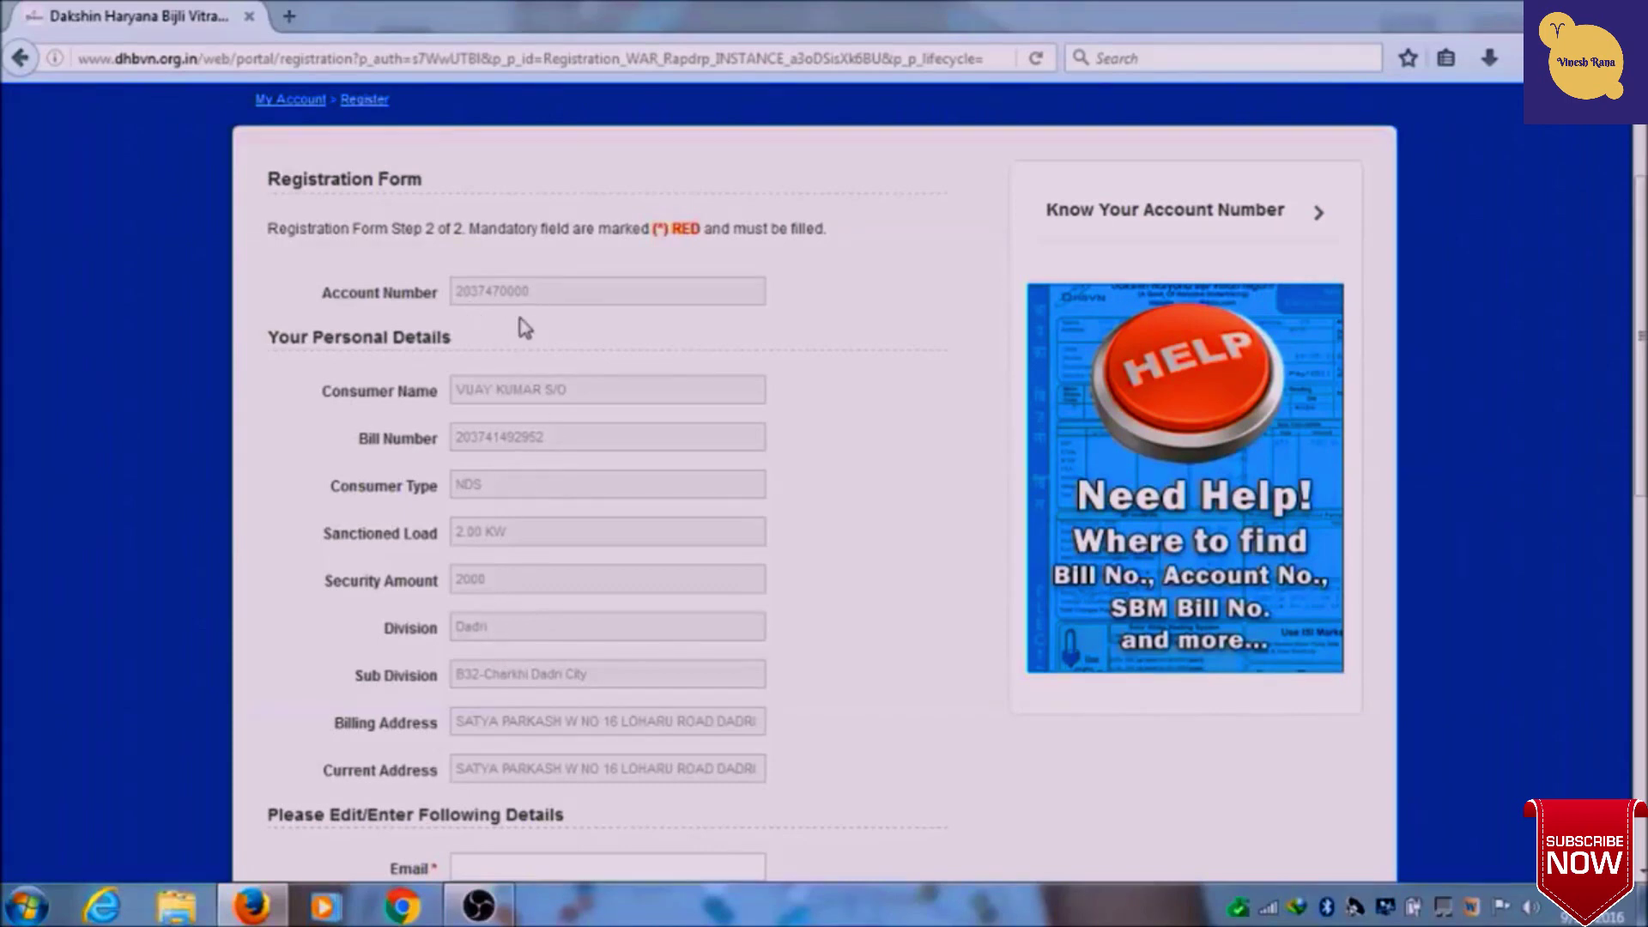
- Scroll down step 2 to the Please Edit/Enter Following Details section
scroll(543, 347, "down", 3)
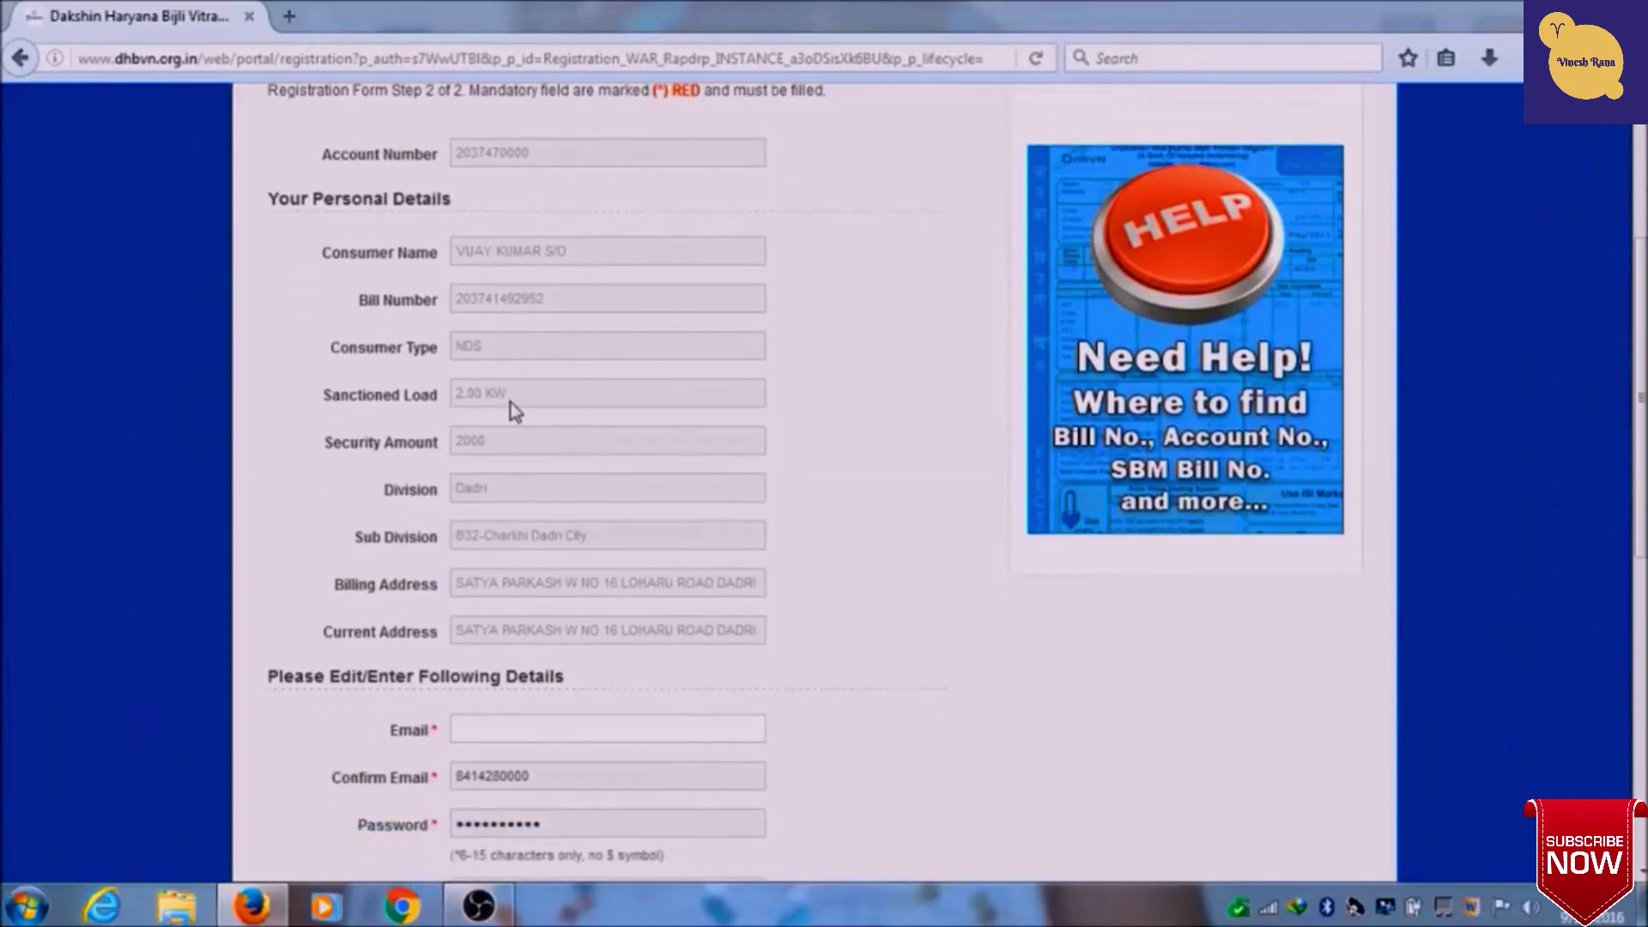
scroll(543, 532, "down", 10)
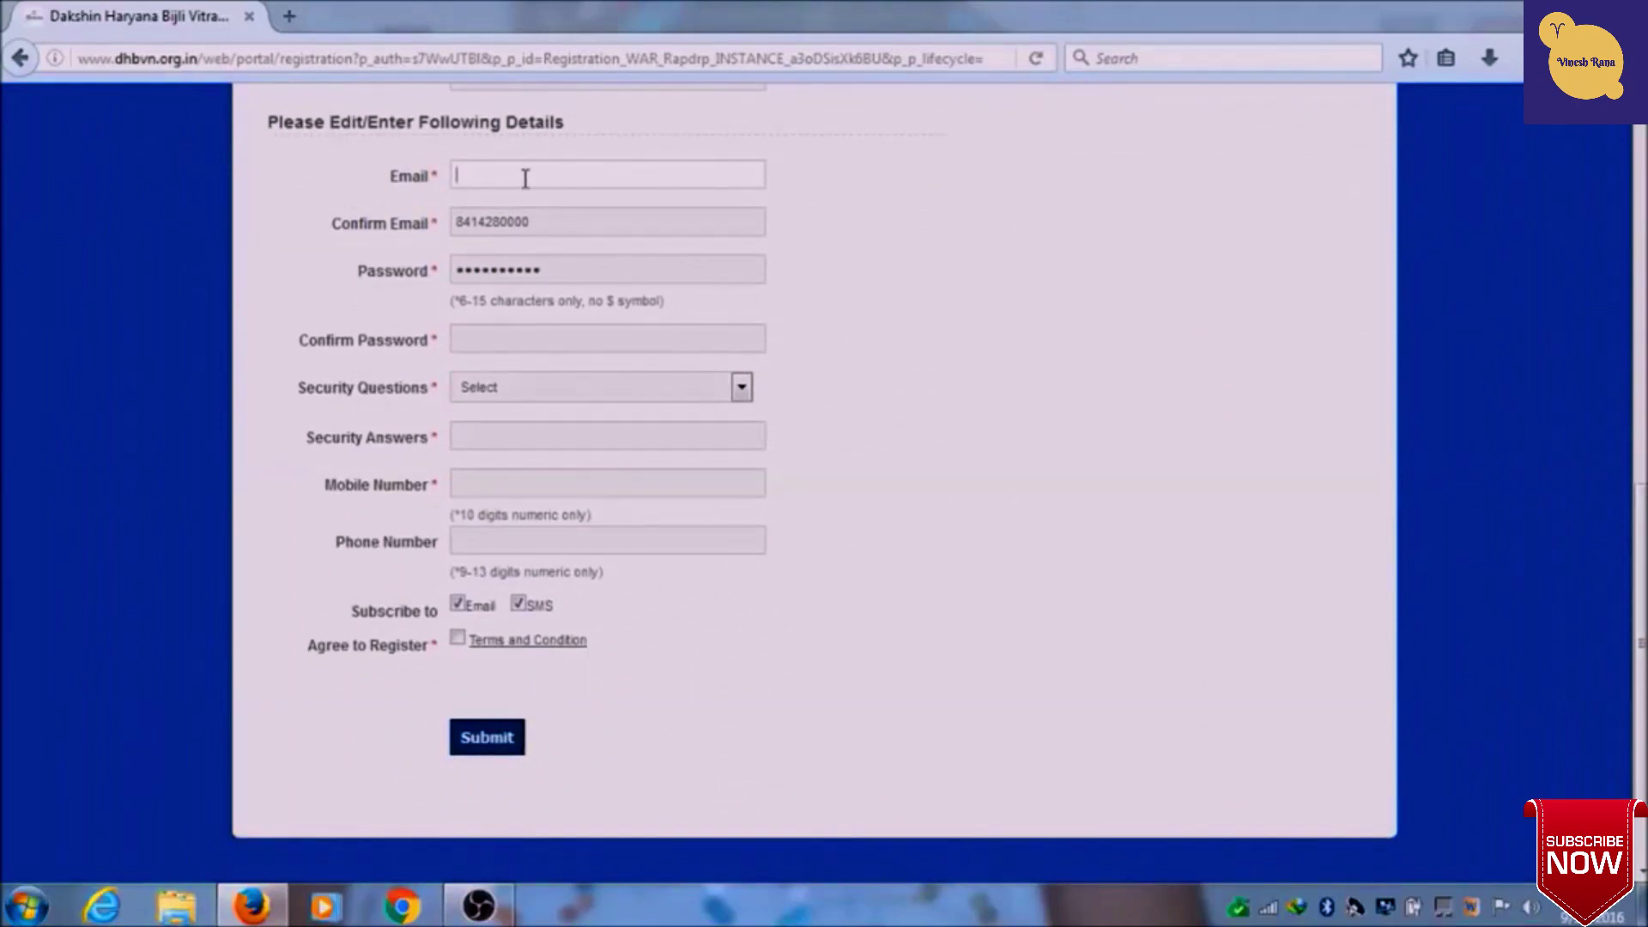
- Fill in the user's Gmail address in Email and Confirm Email, and the account password in both password fields
key("Tab")
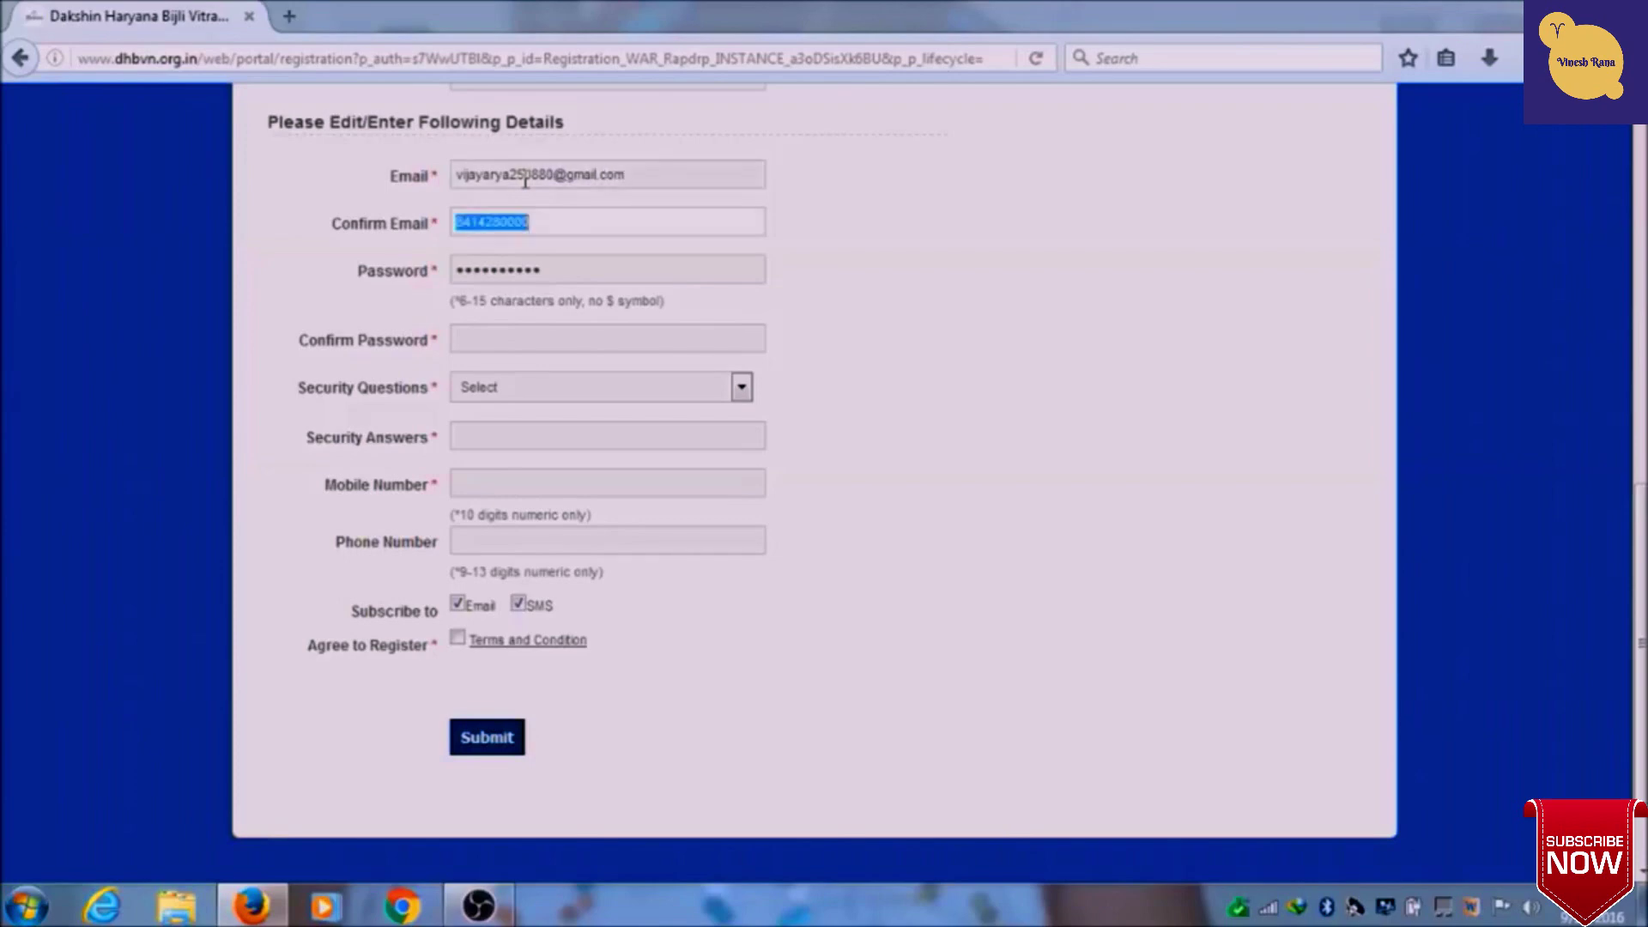
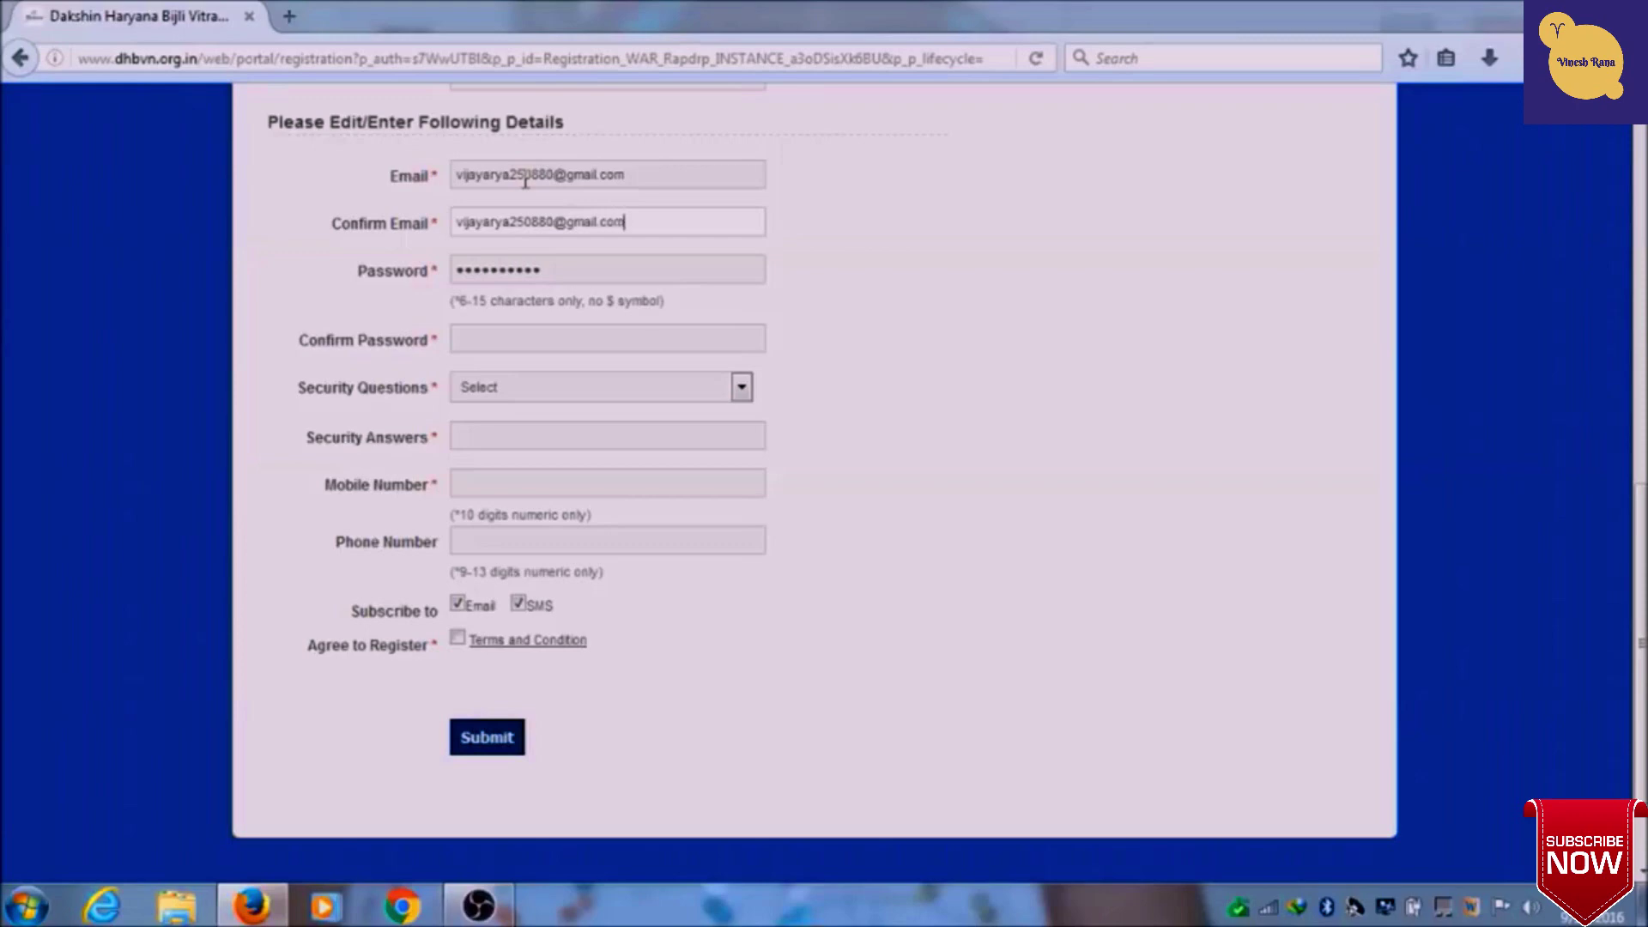
key("Tab")
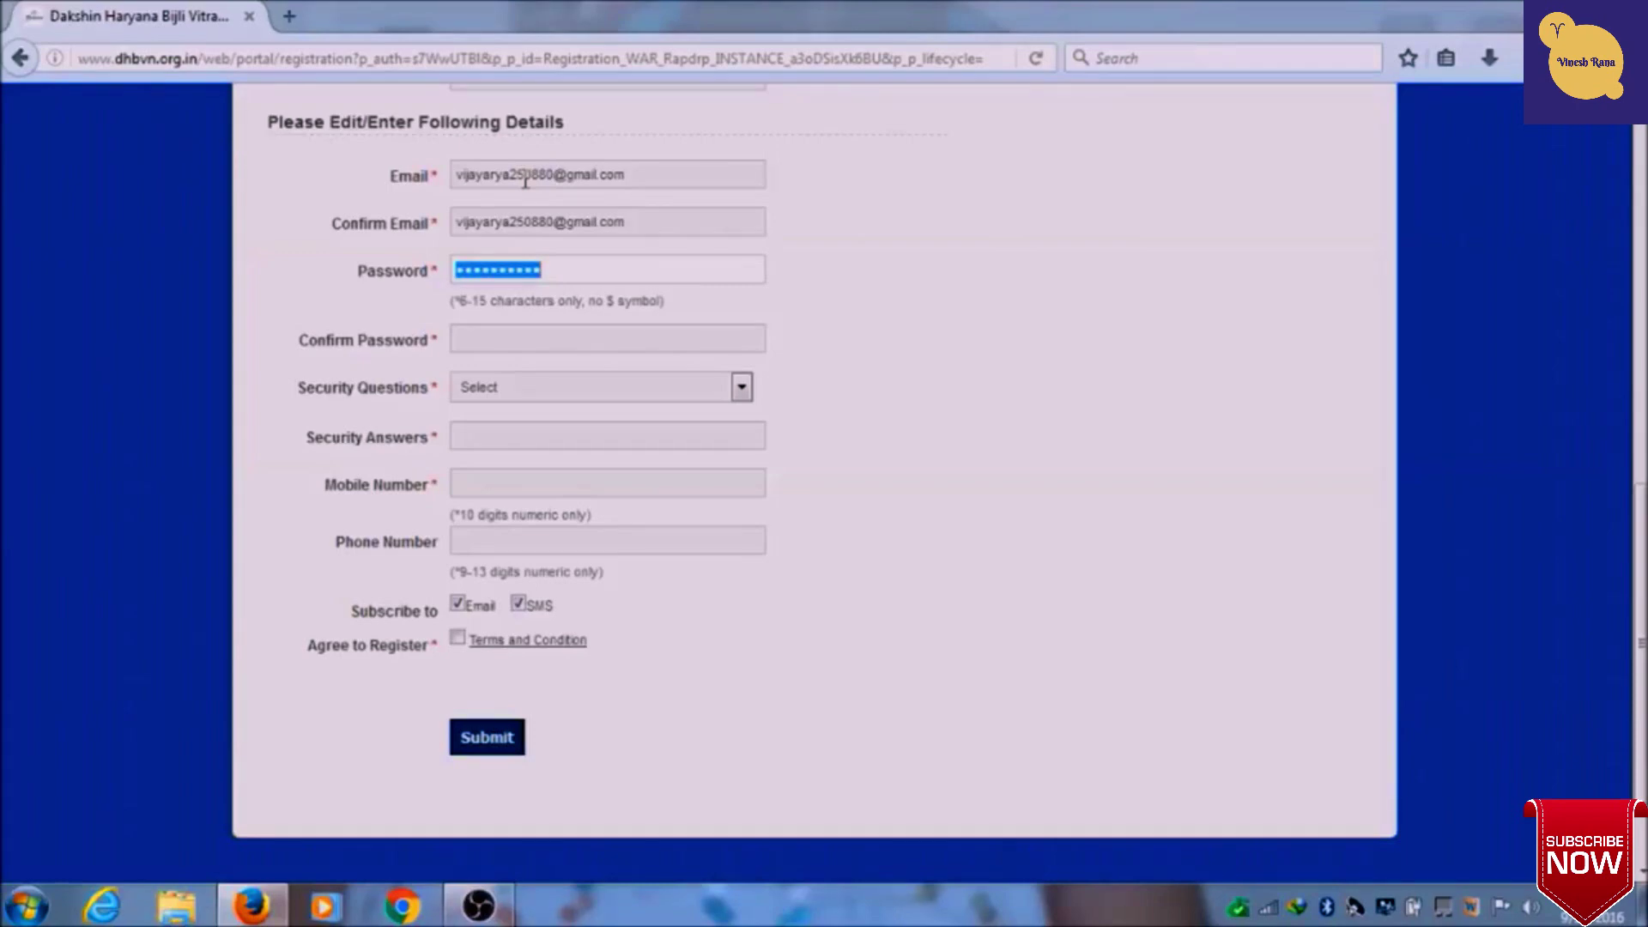
type("******")
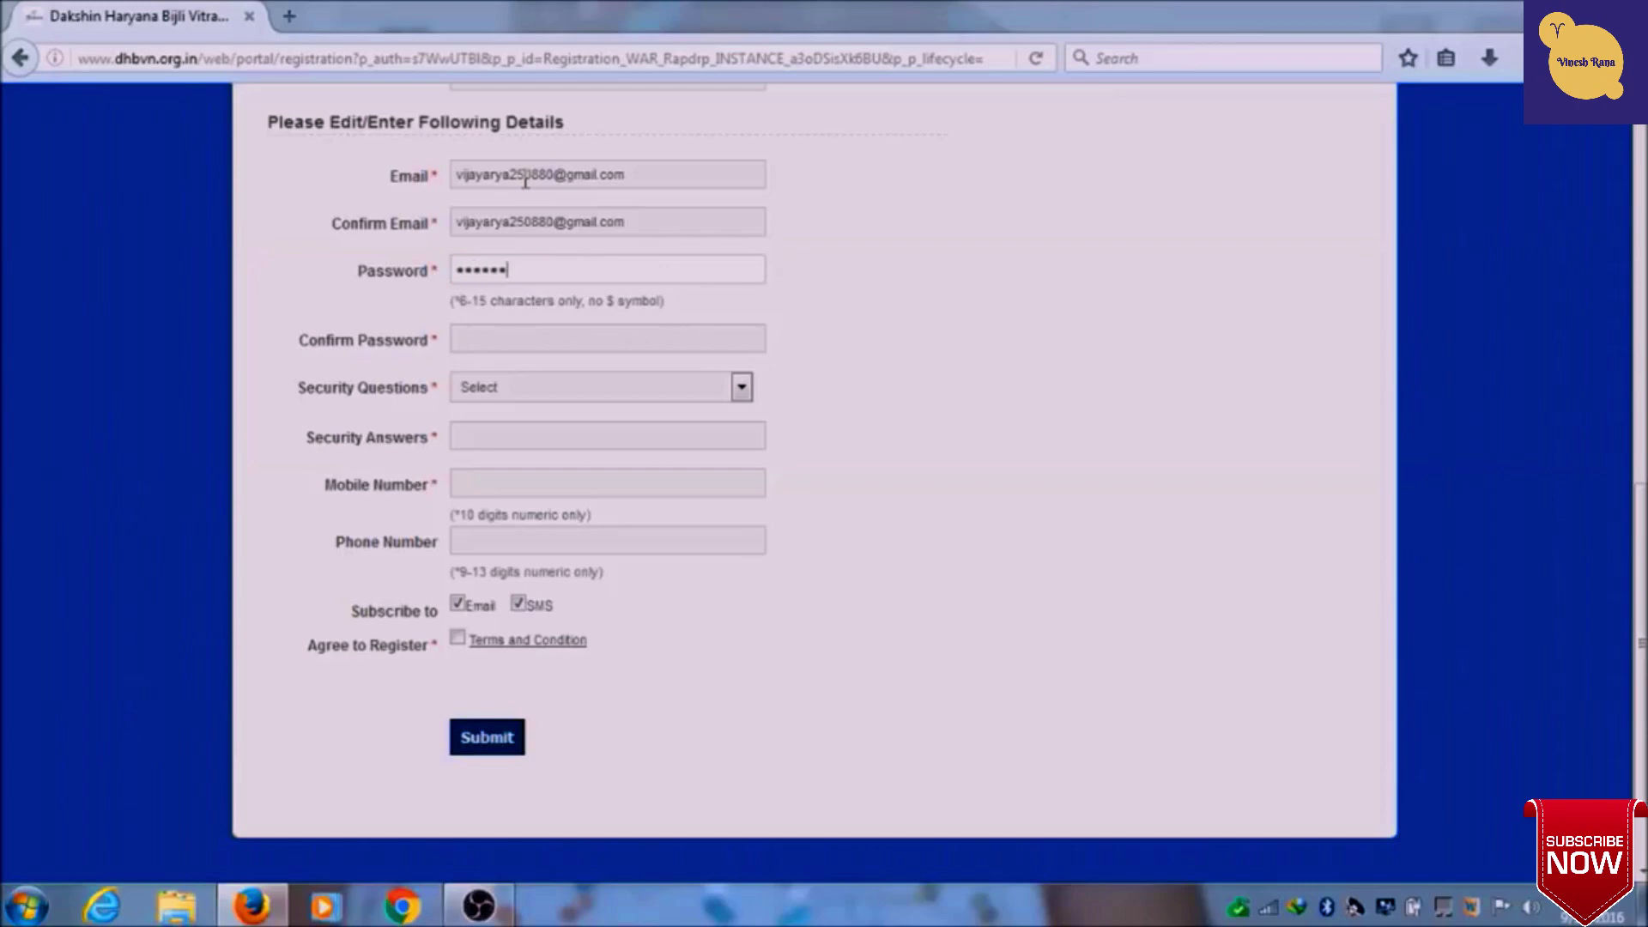
type("*****")
key("Tab")
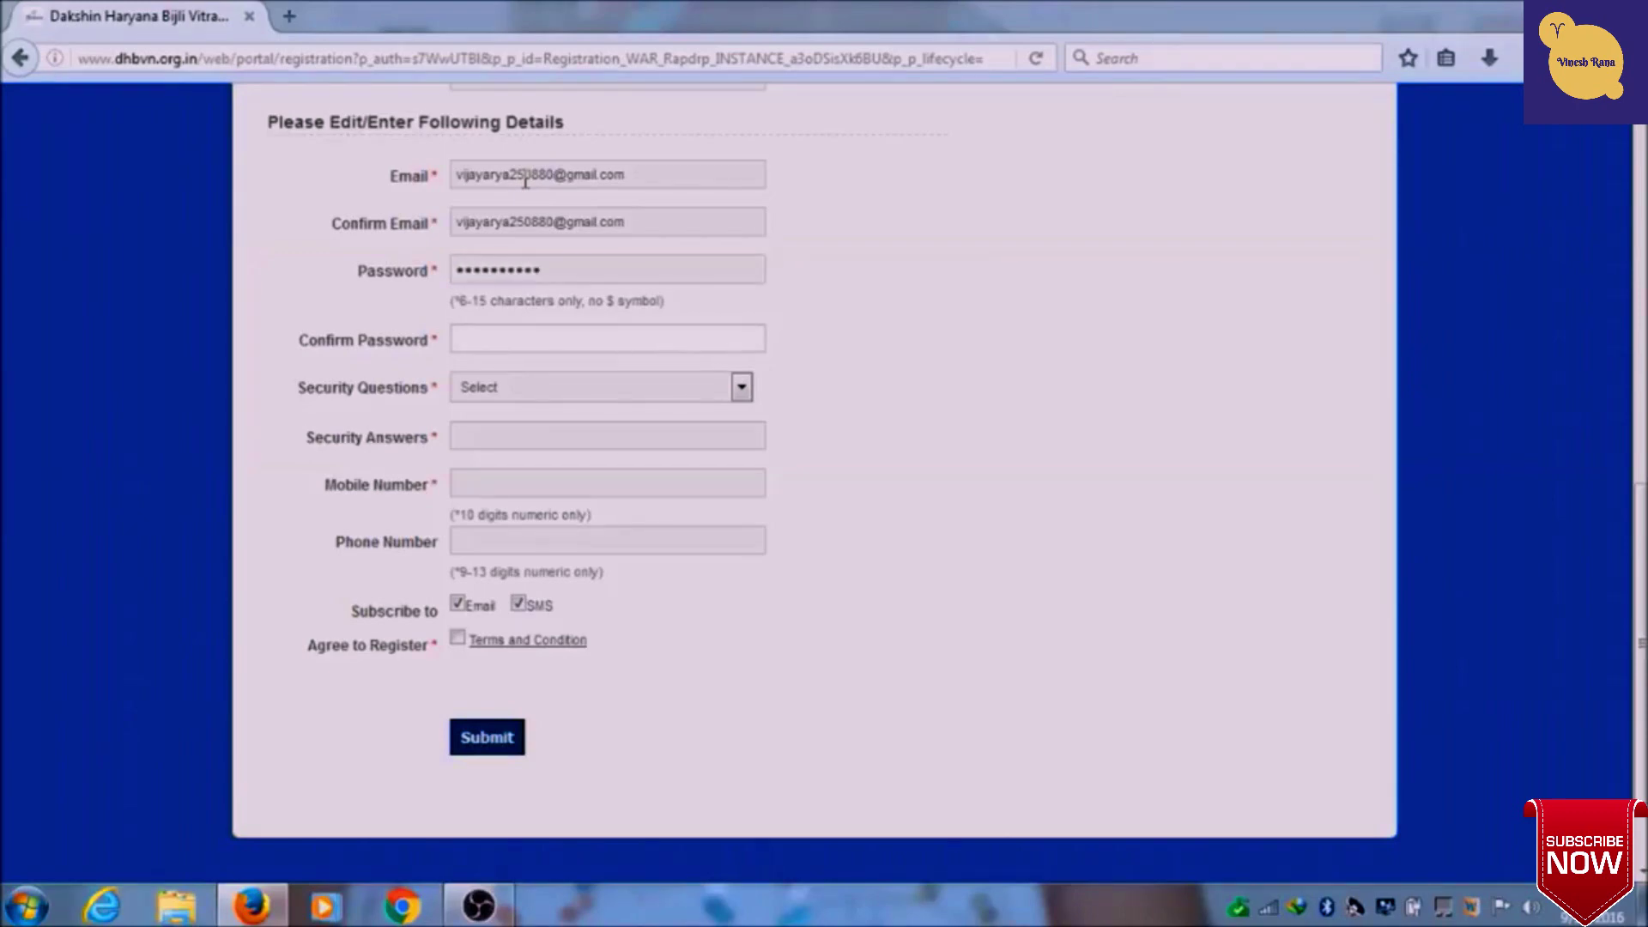
type("***********")
key("Tab")
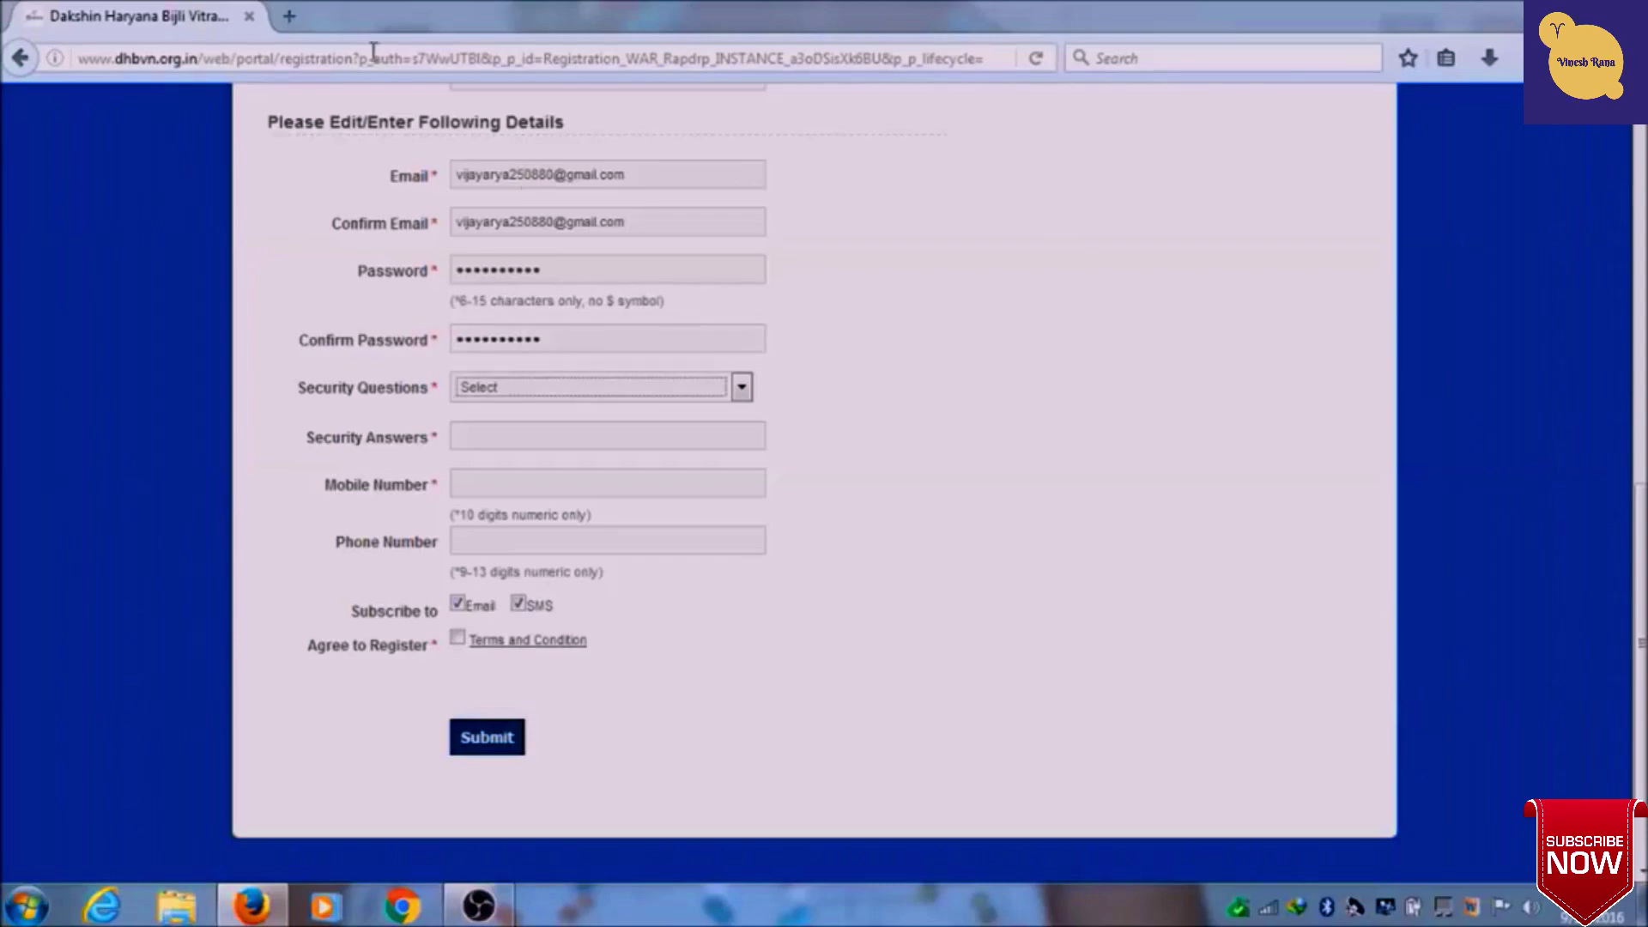
- Choose 'What is Your Pet Name' as the security question and enter its answer
left_click(743, 389)
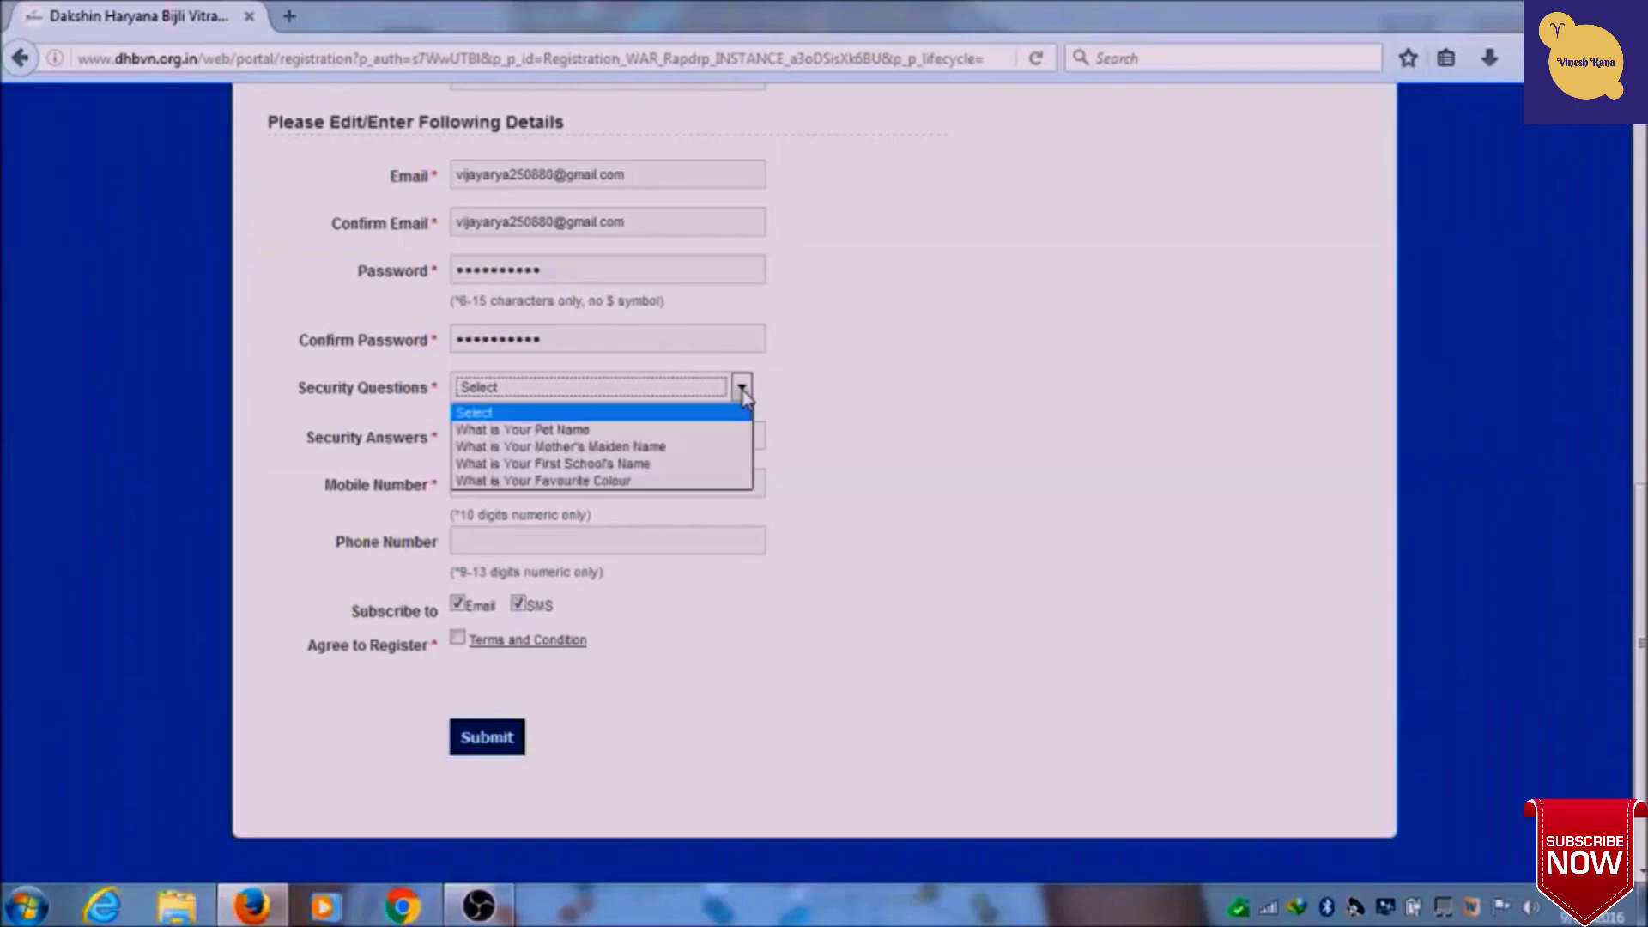
left_click(635, 421)
left_click(633, 442)
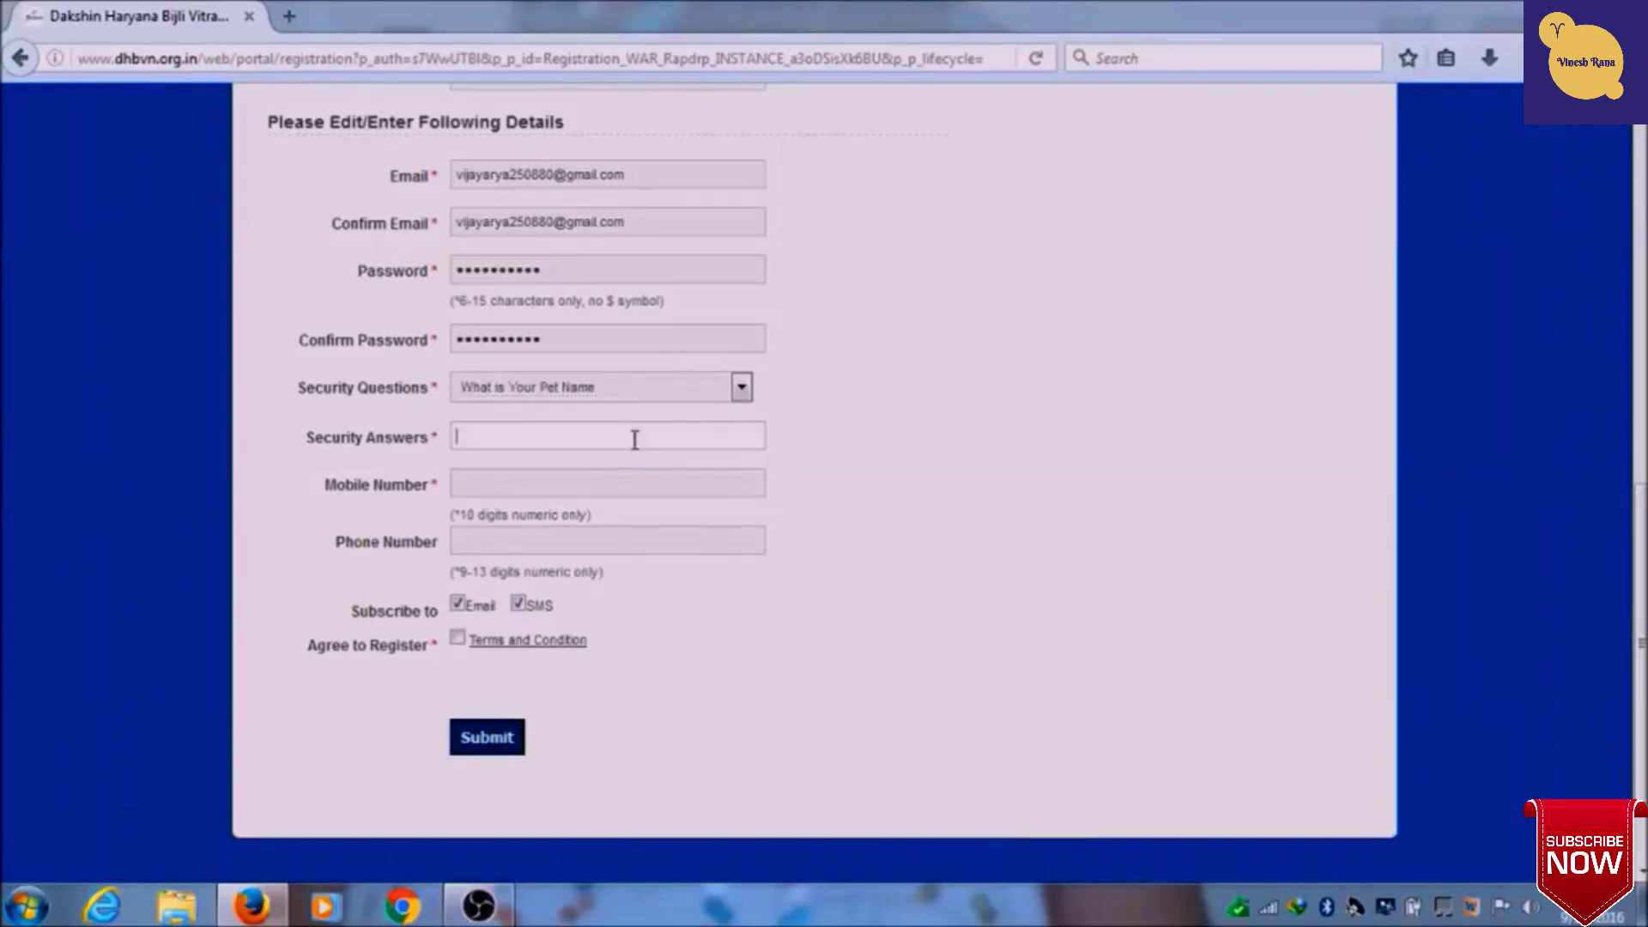
- Enter the mobile number and tick the Terms and Condition checkbox
key("Tab")
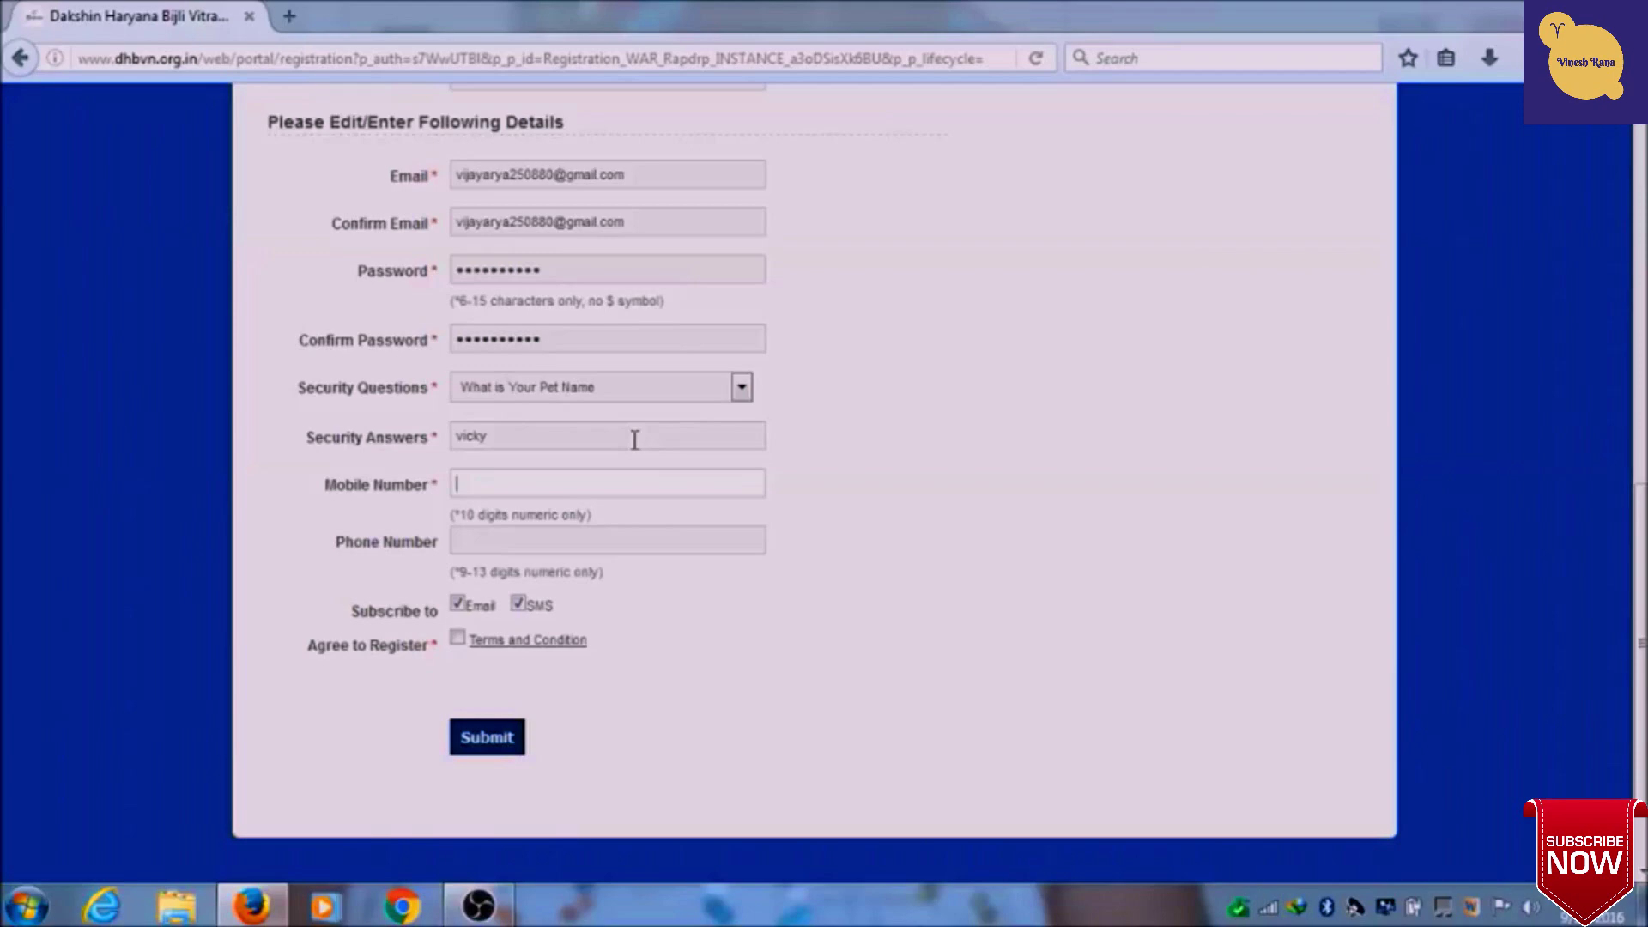
key("Tab")
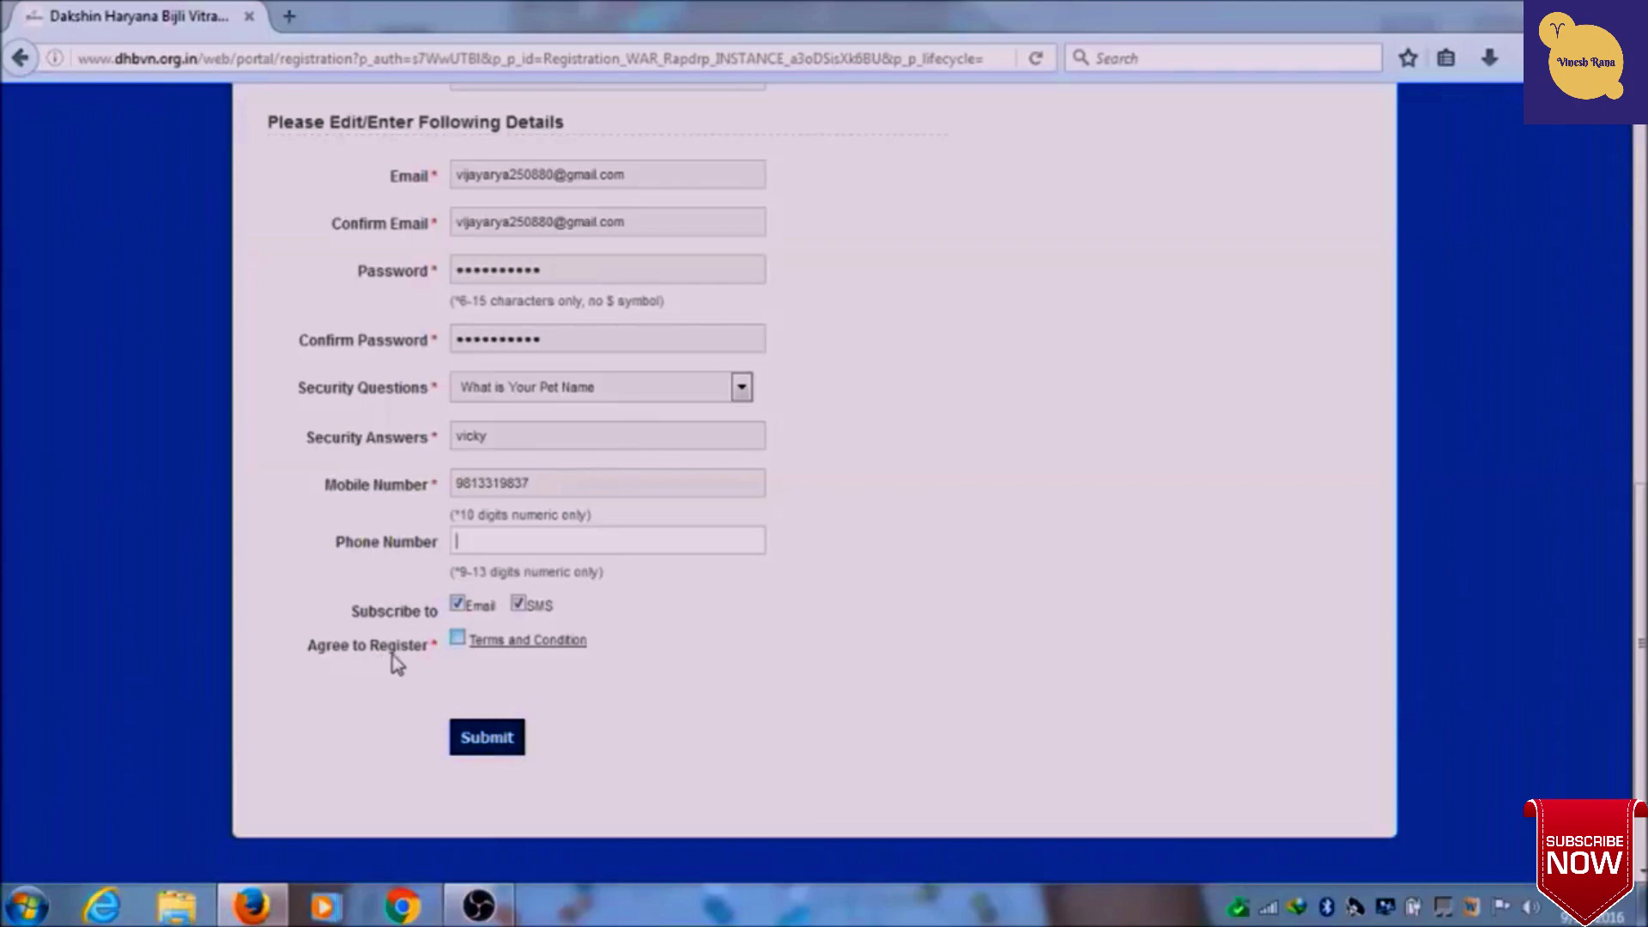
left_click(459, 643)
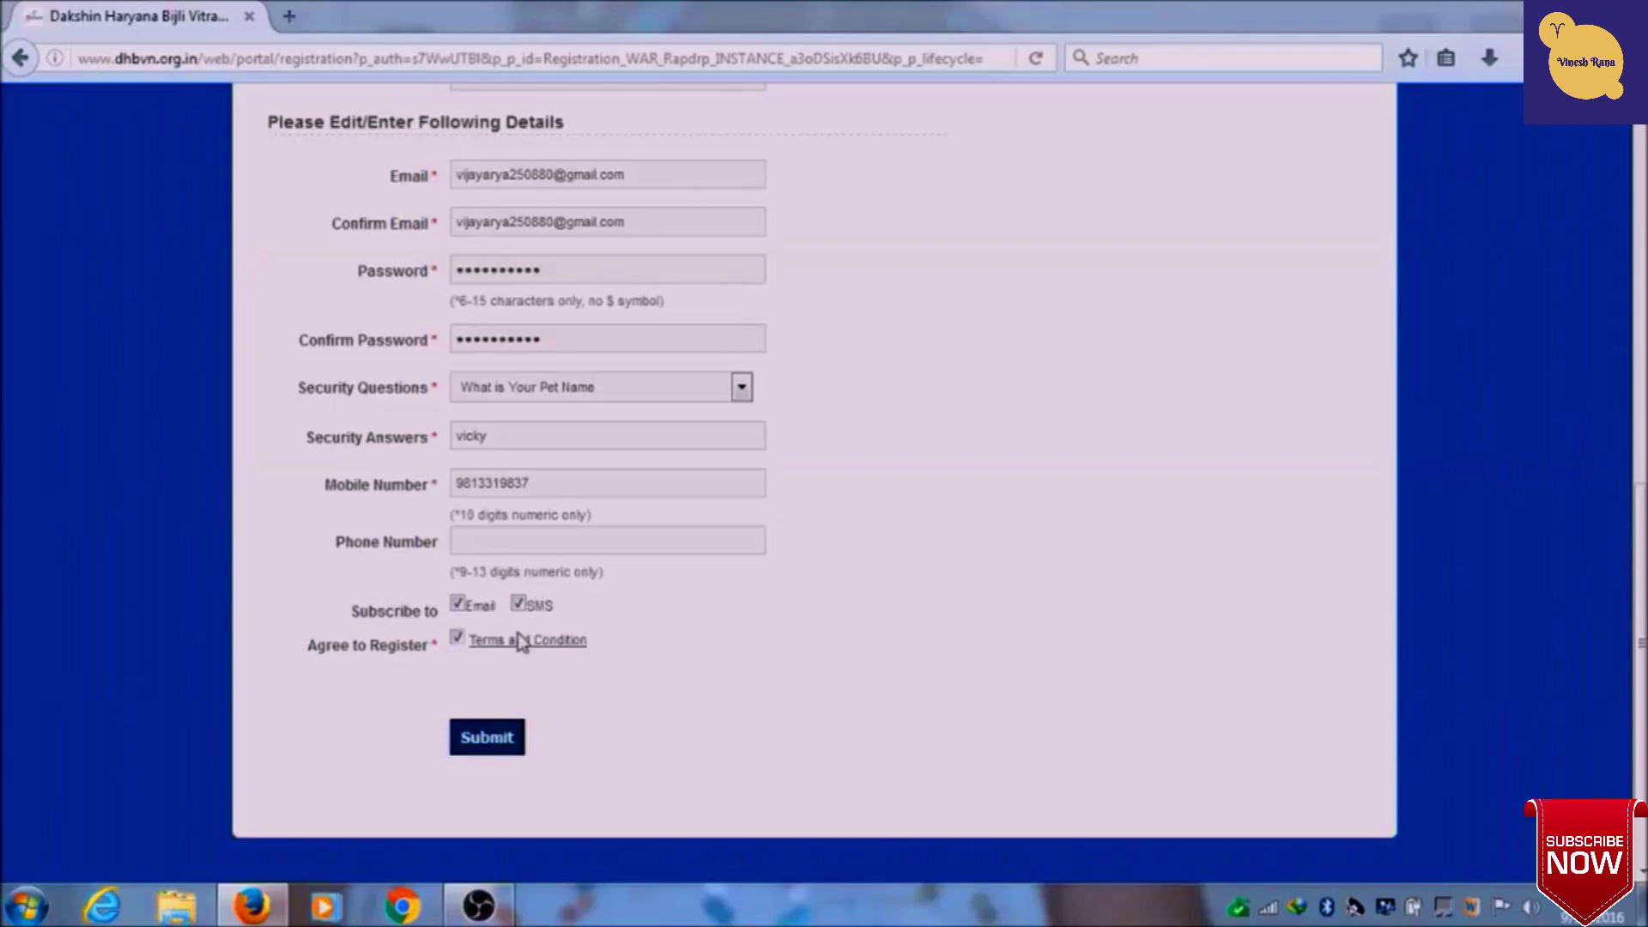
- Submit the registration form and decline Firefox's offer to save the login
left_click(483, 753)
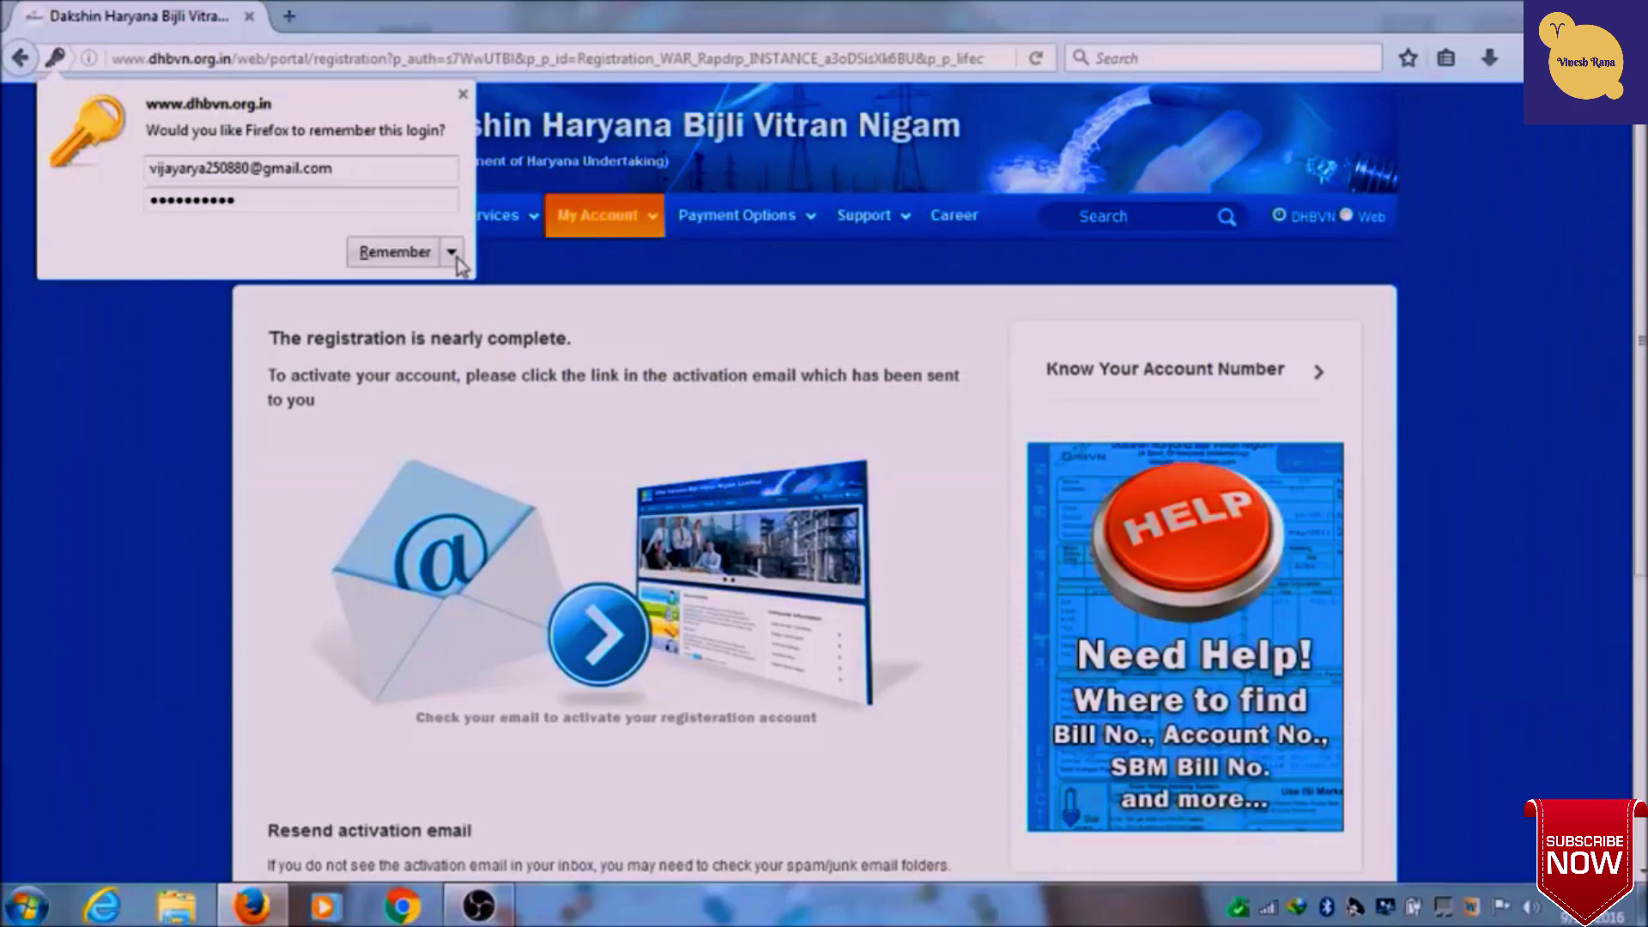
left_click(452, 251)
left_click(455, 292)
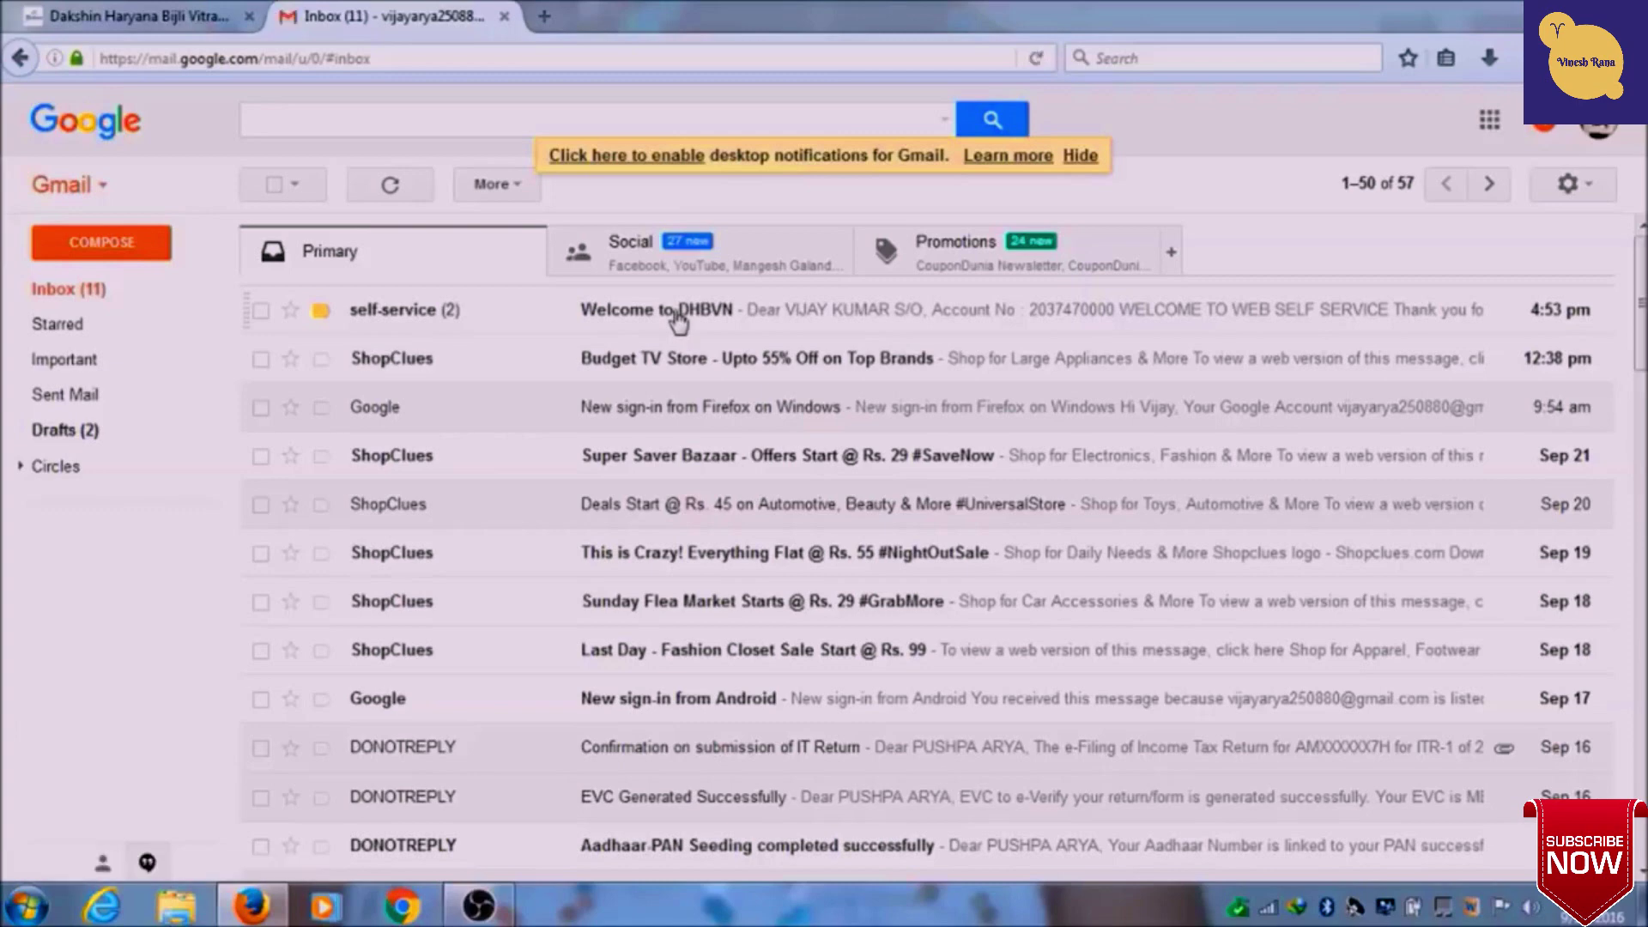
- Open the 'Welcome to DHBVN' email and follow its Click Here to Activate link
left_click(679, 313)
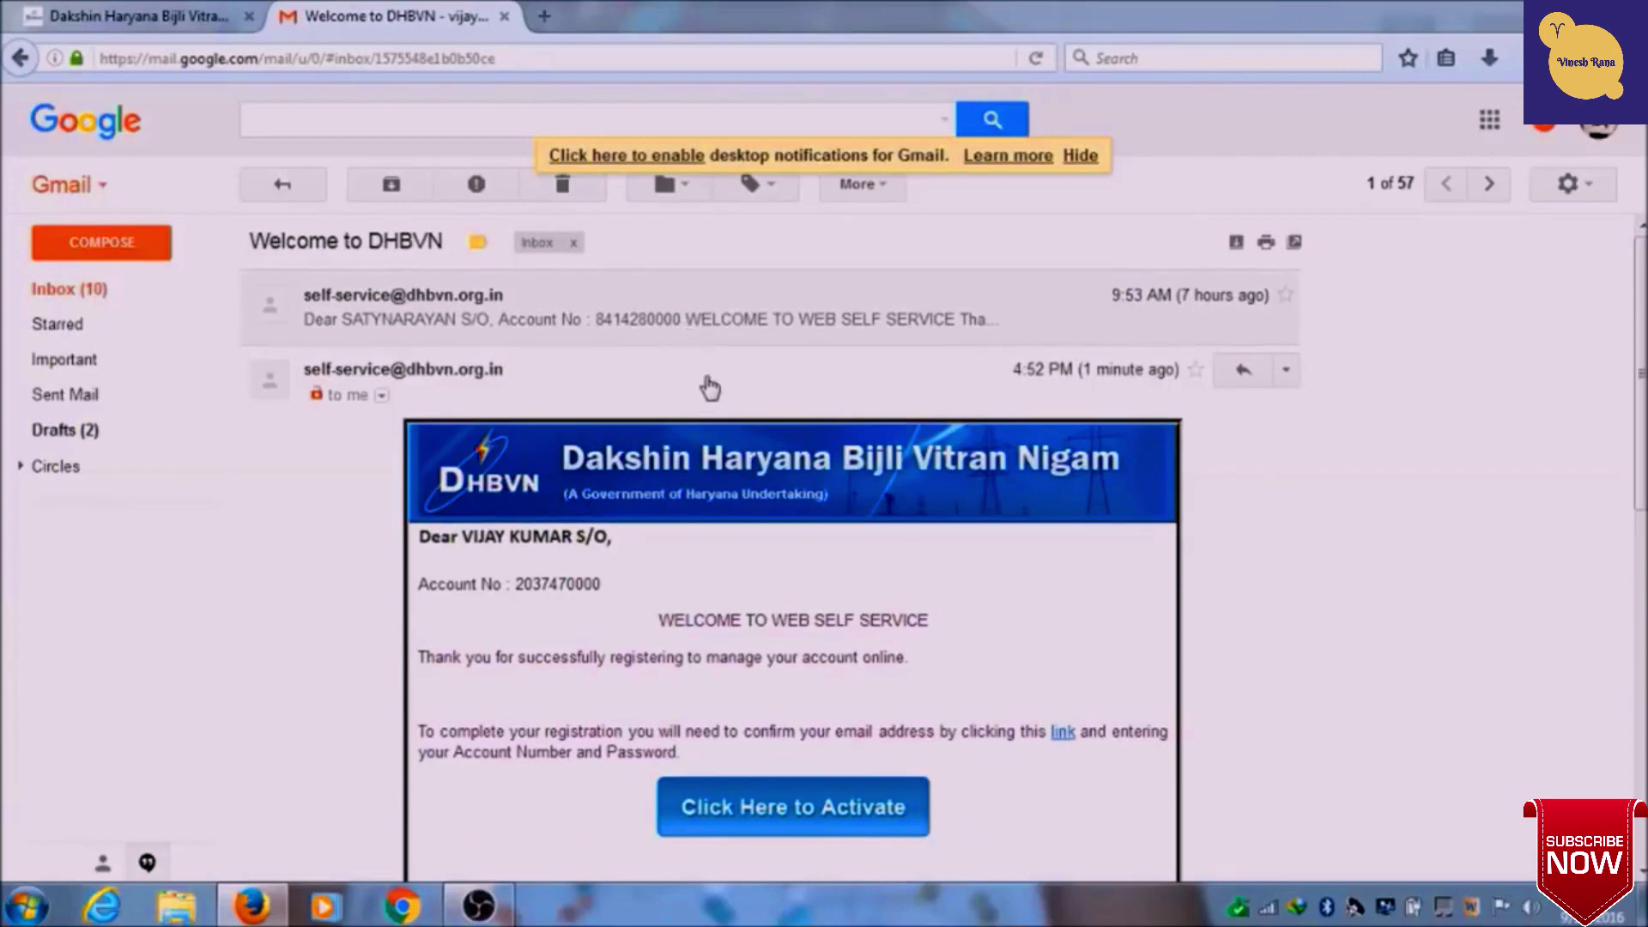
scroll(719, 392, "down", 1)
scroll(719, 392, "down", 2)
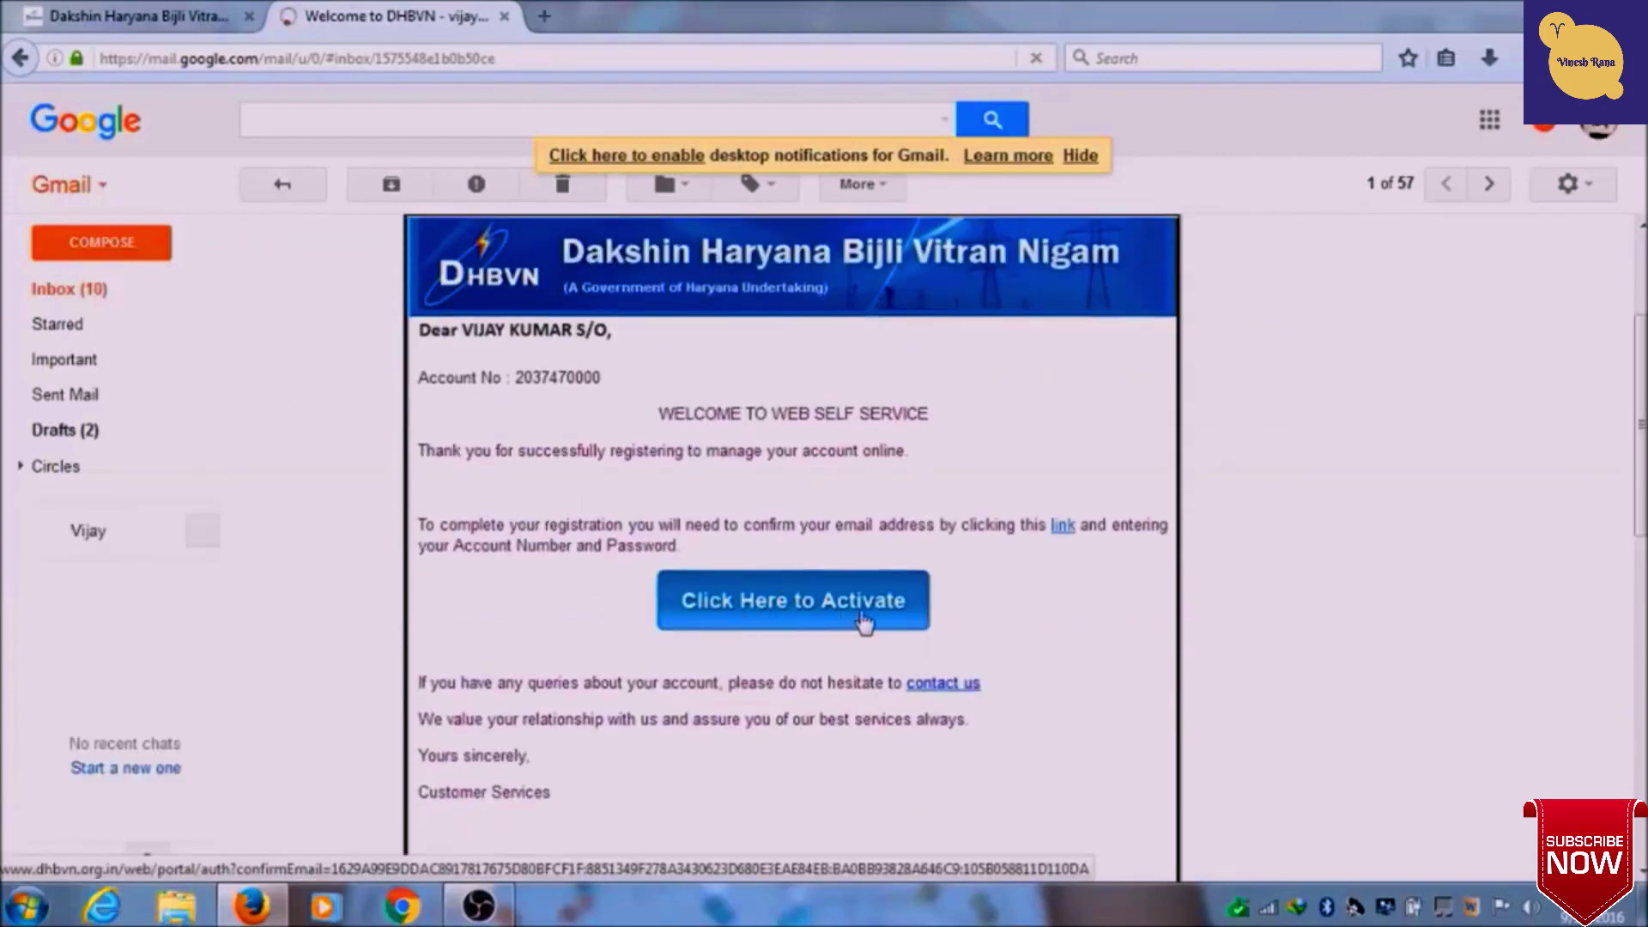
left_click(805, 611)
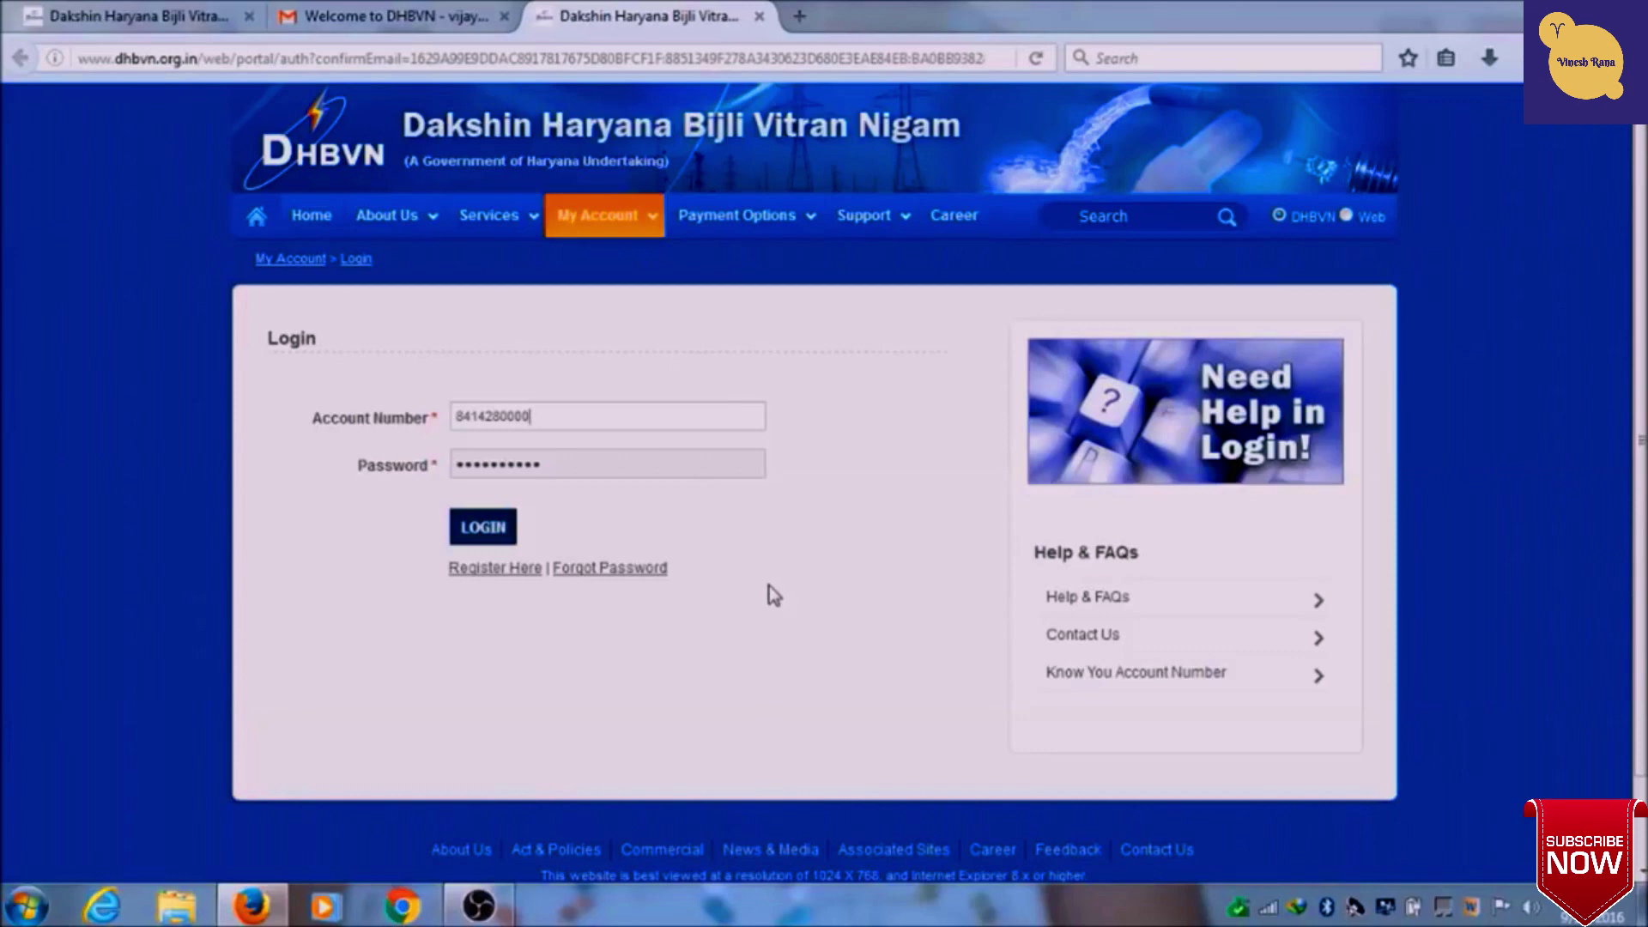
- Select the prefilled Account Number and begin typing the new account's number
left_click_drag(551, 420, 434, 422)
type("2037")
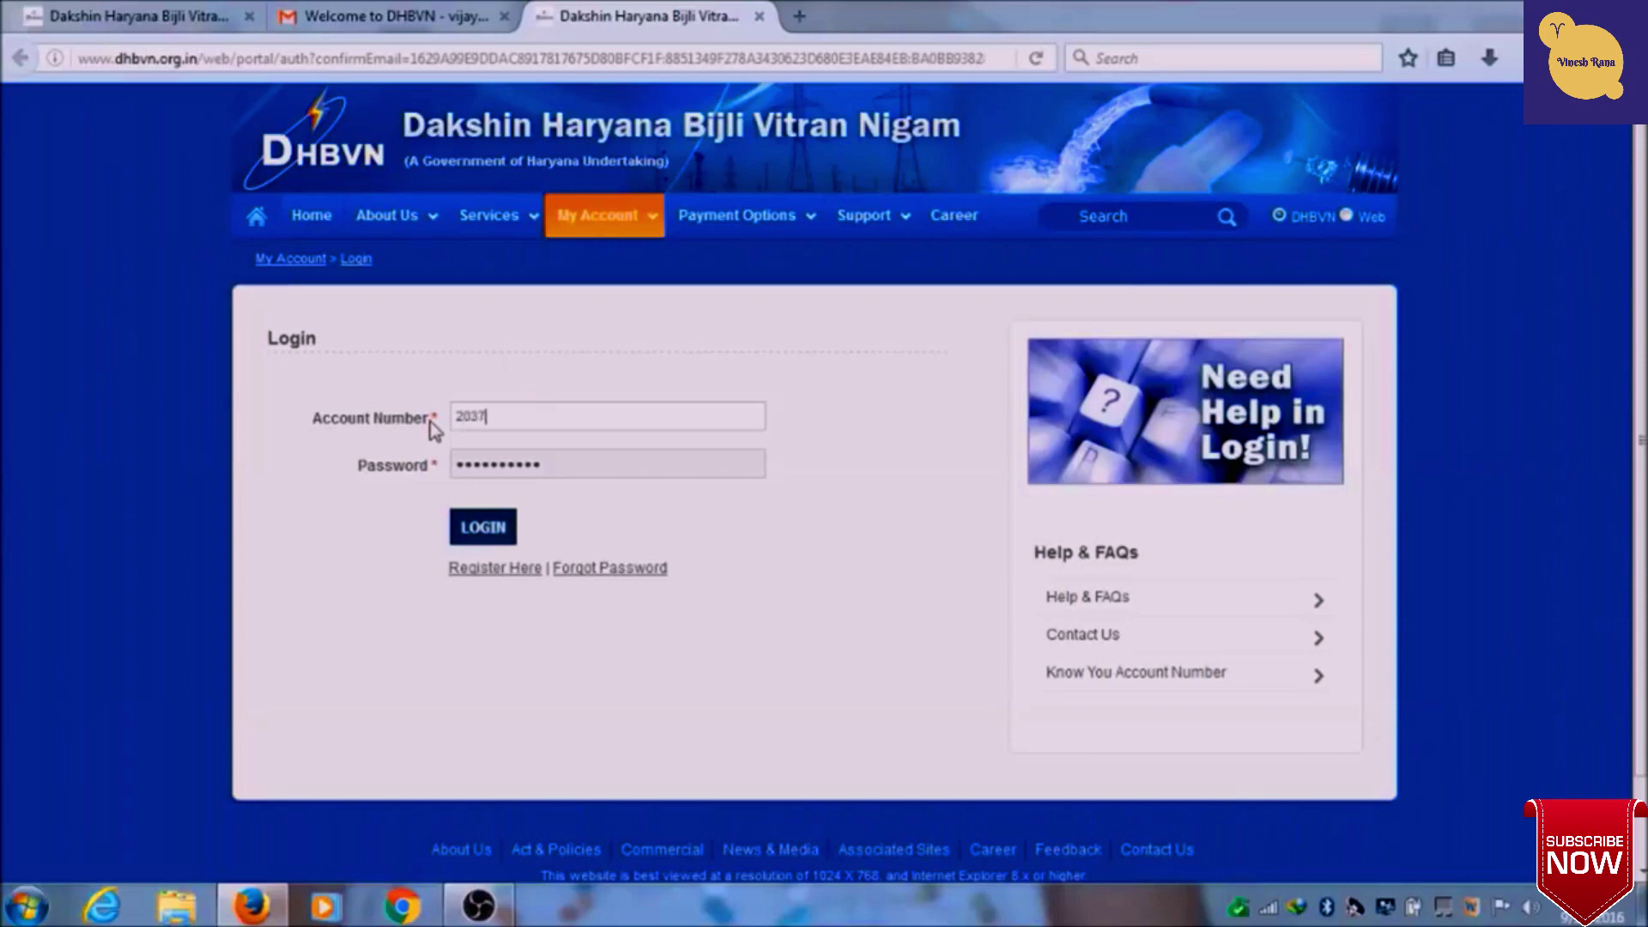